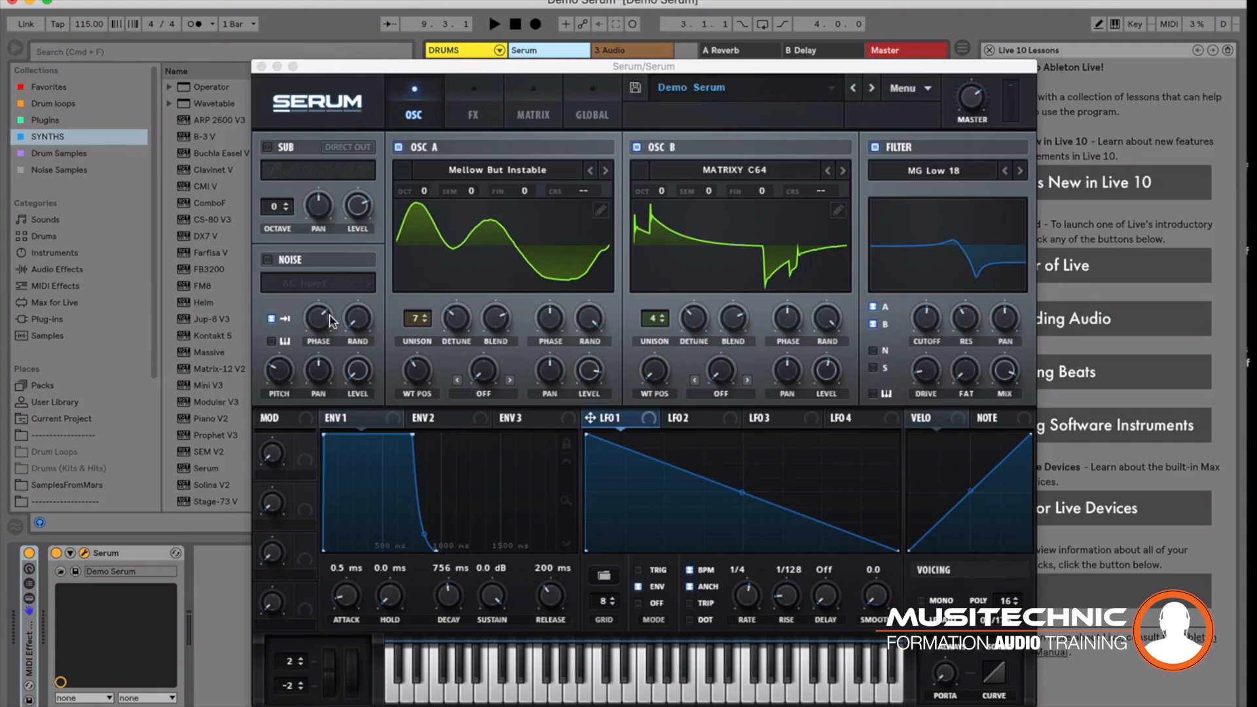
Lower Env 1's sustain to its minimum and set its decay to 1.25 s.
{"action": "left_click", "coordinate": [331, 423]}
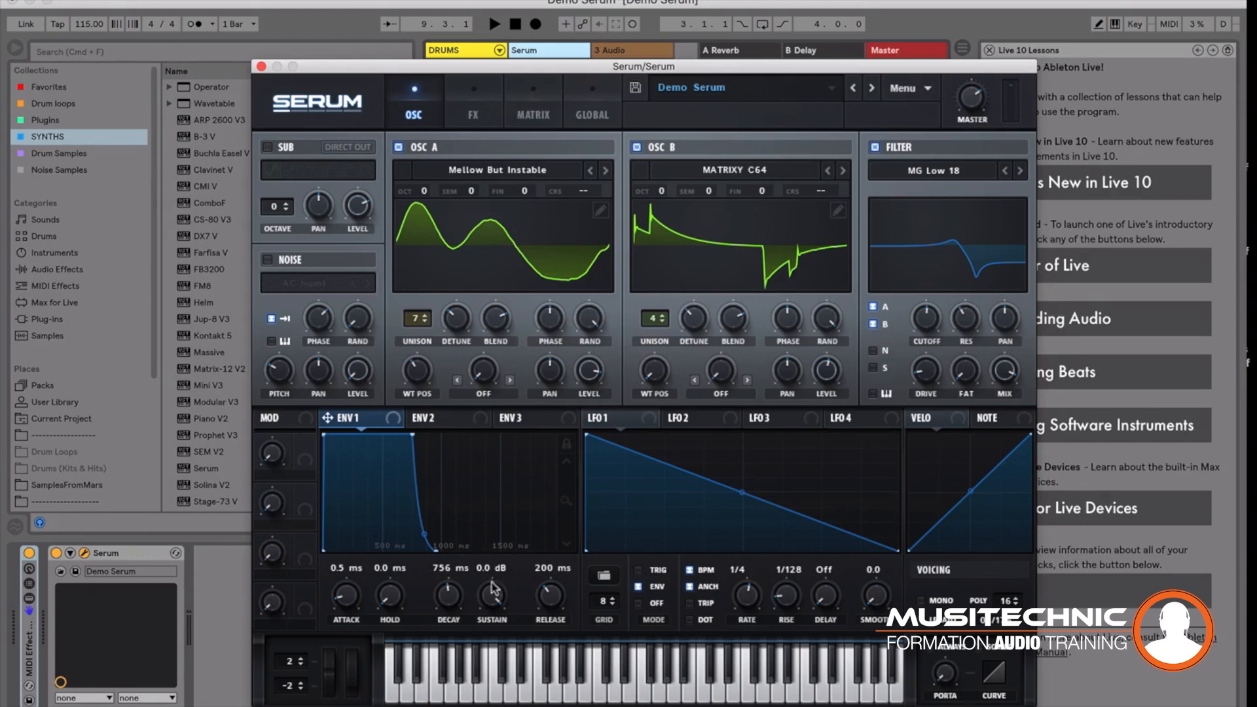
{"action": "left_click_drag", "start_coordinate": [493, 596], "coordinate": [495, 671]}
{"action": "left_click_drag", "start_coordinate": [488, 622], "coordinate": [489, 655]}
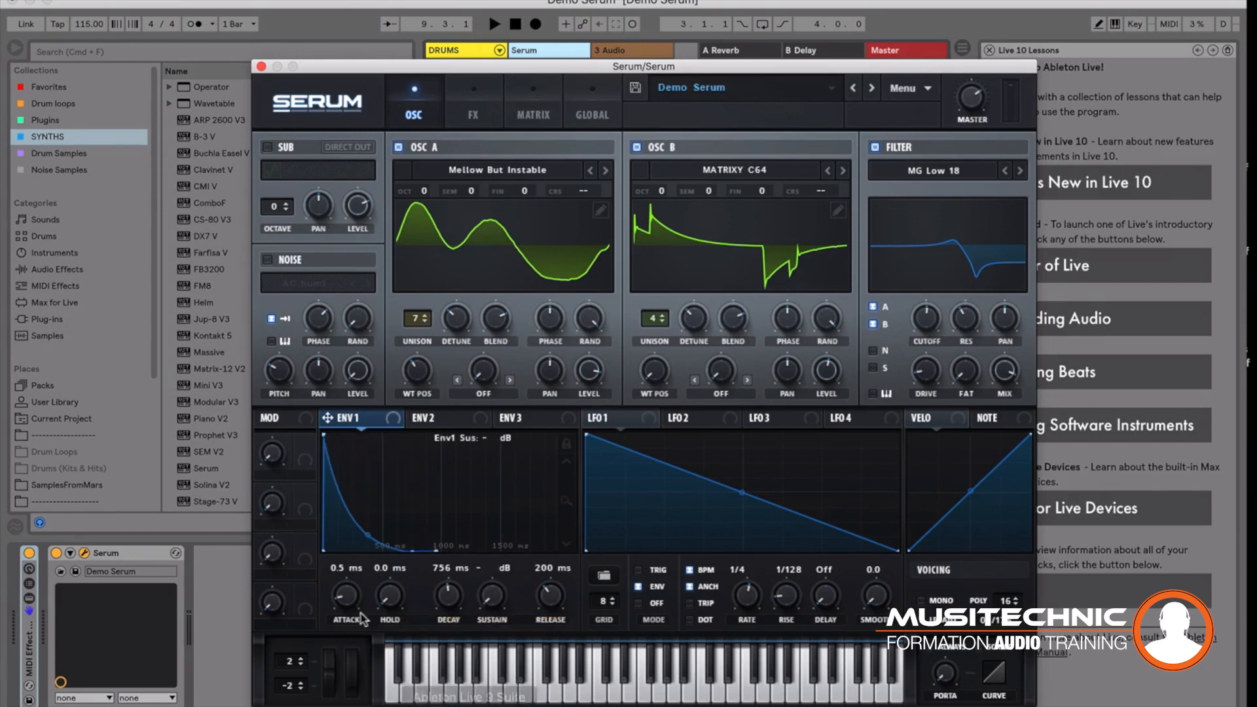
{"action": "left_click_drag", "start_coordinate": [439, 600], "coordinate": [439, 589]}
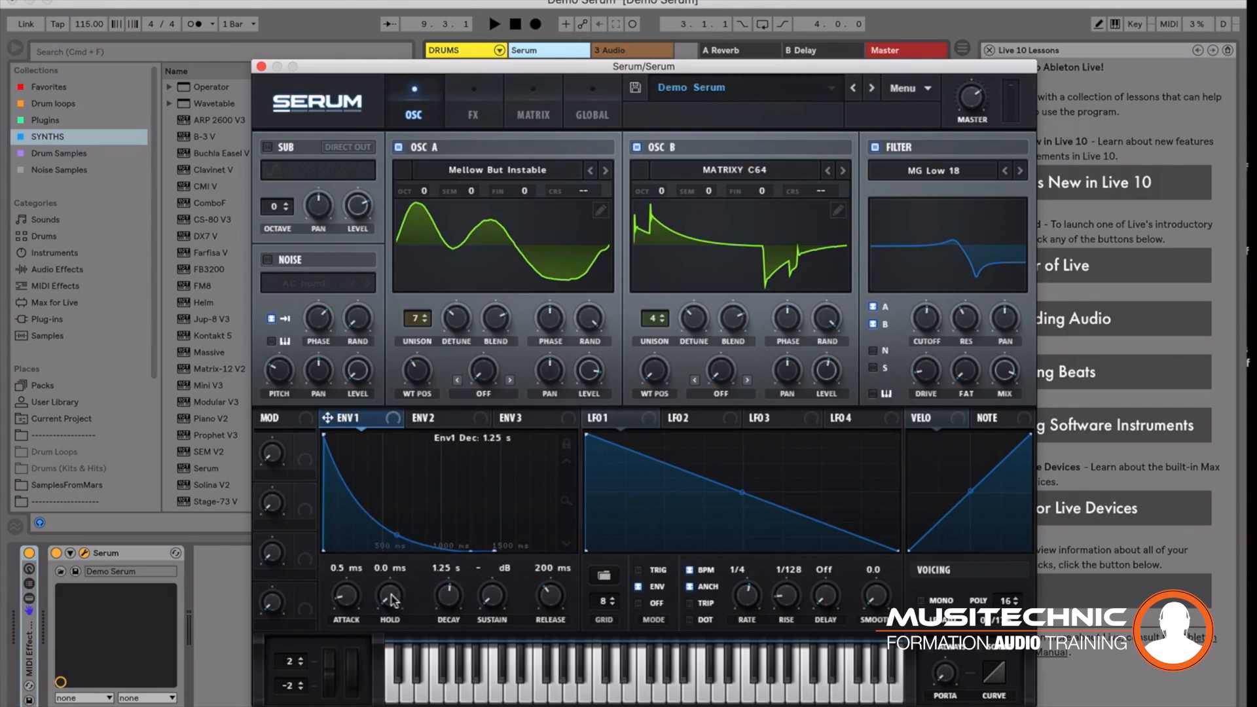
During playback, set Env 1's hold to 464 ms and its attack to 583 ms.
{"action": "key", "text": "space"}
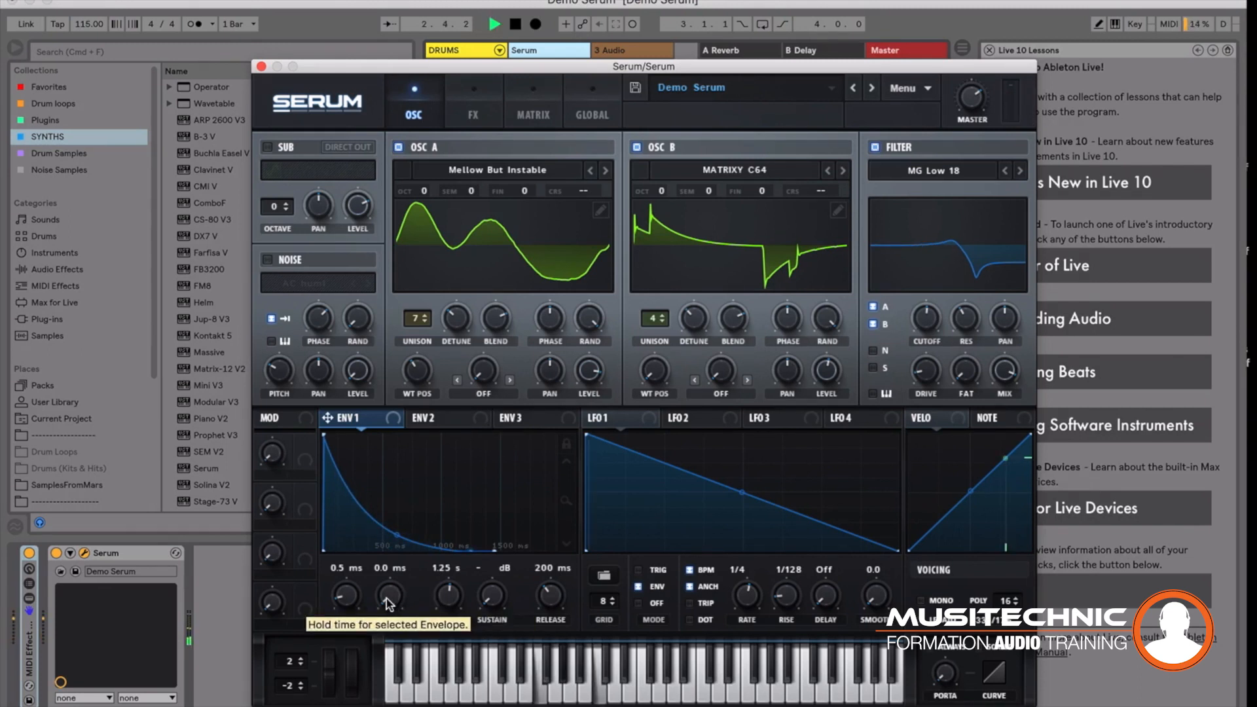
{"action": "left_click_drag", "start_coordinate": [386, 598], "coordinate": [378, 505]}
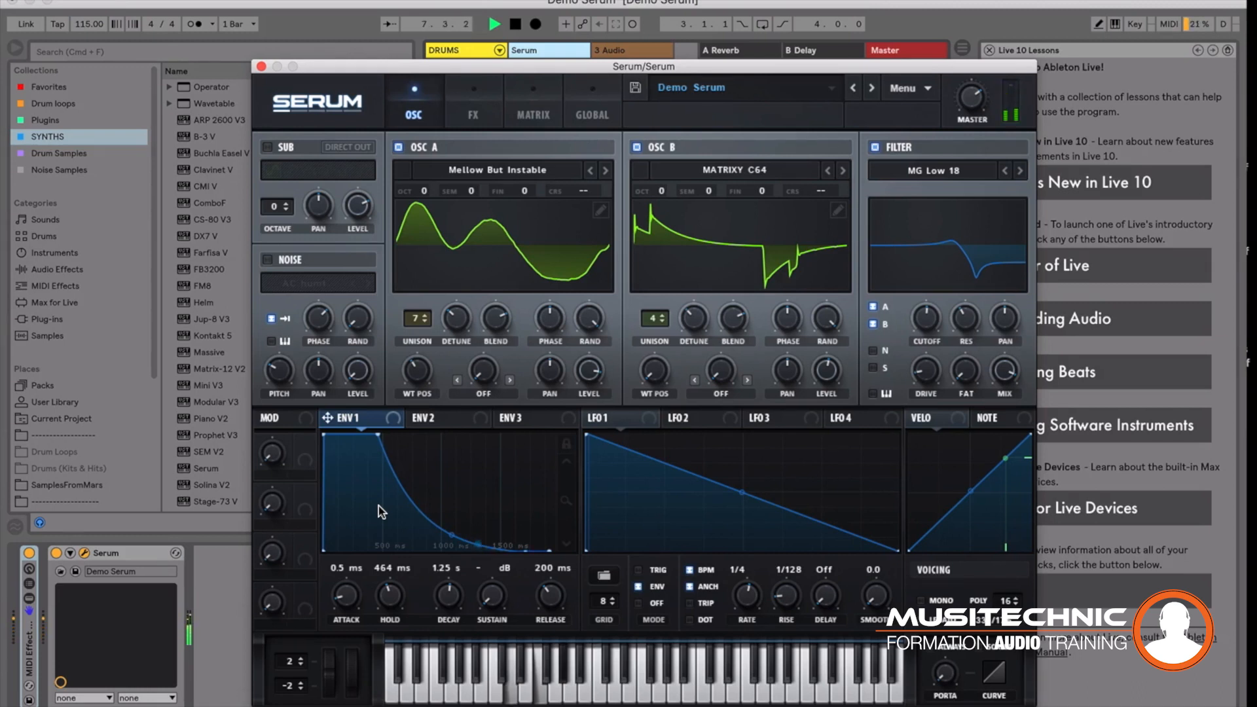
{"action": "left_click_drag", "start_coordinate": [326, 545], "coordinate": [347, 529]}
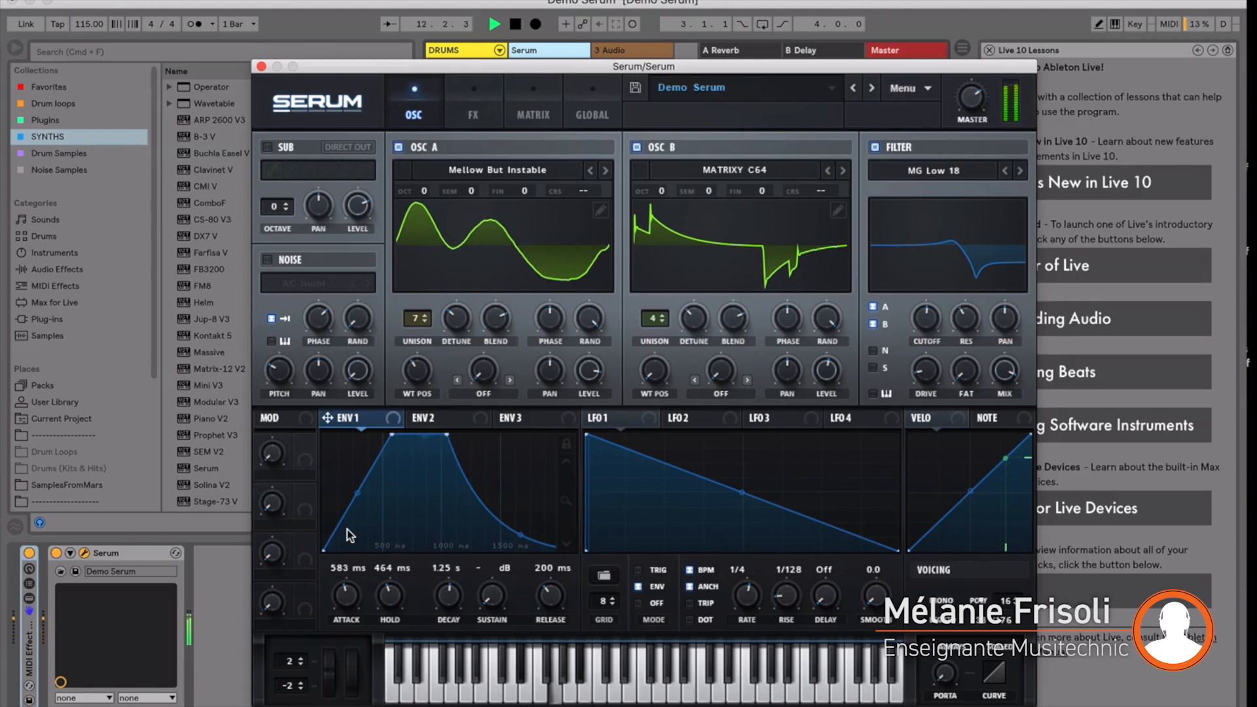
{"action": "key", "text": "space"}
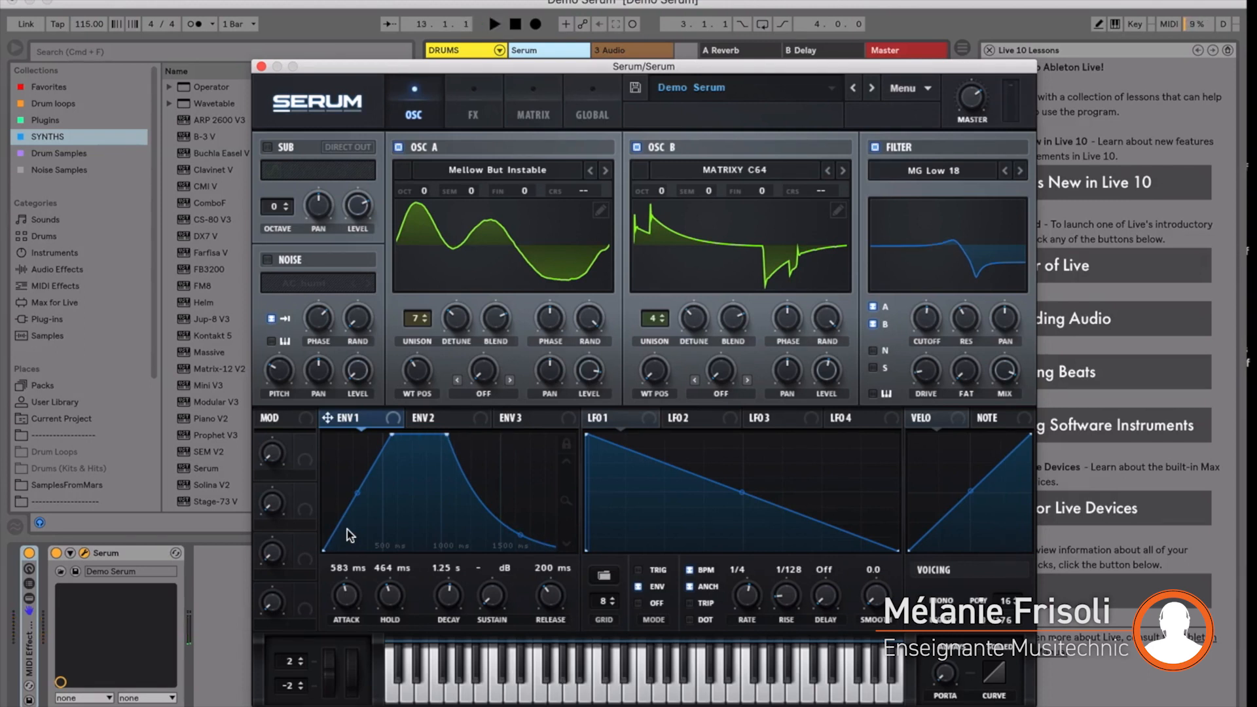
{"action": "left_click", "coordinate": [427, 422]}
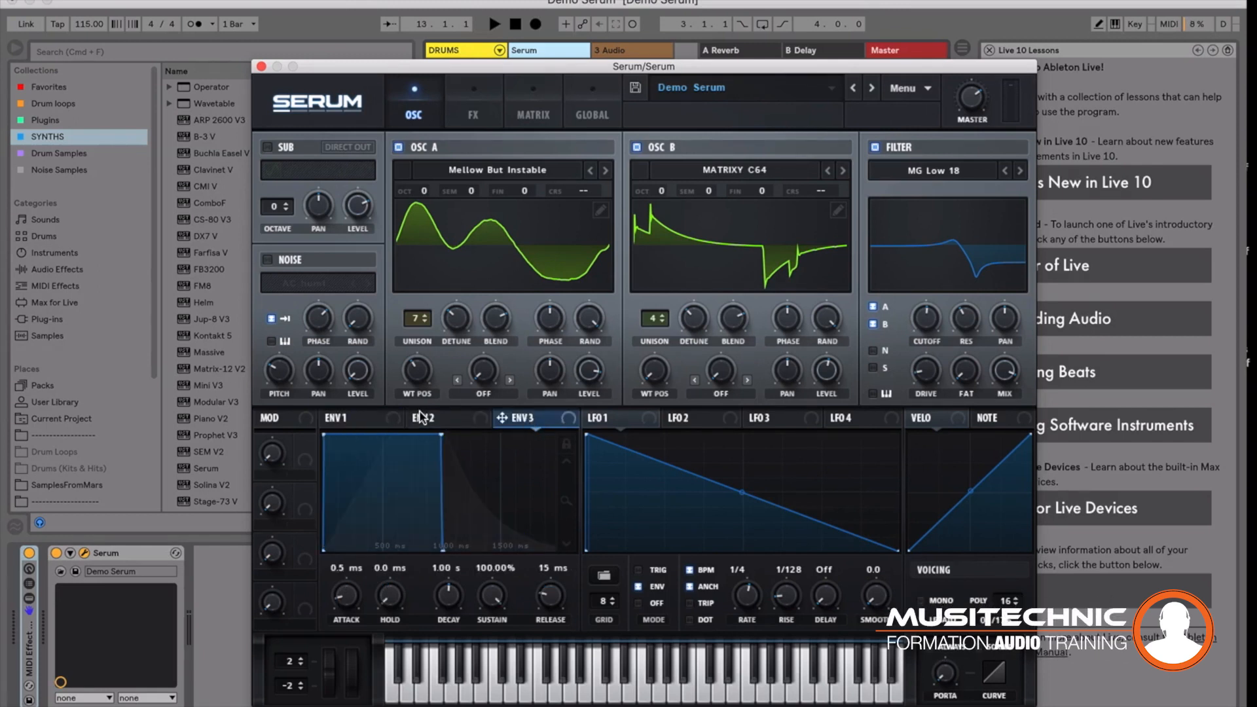
{"action": "left_click", "coordinate": [359, 420]}
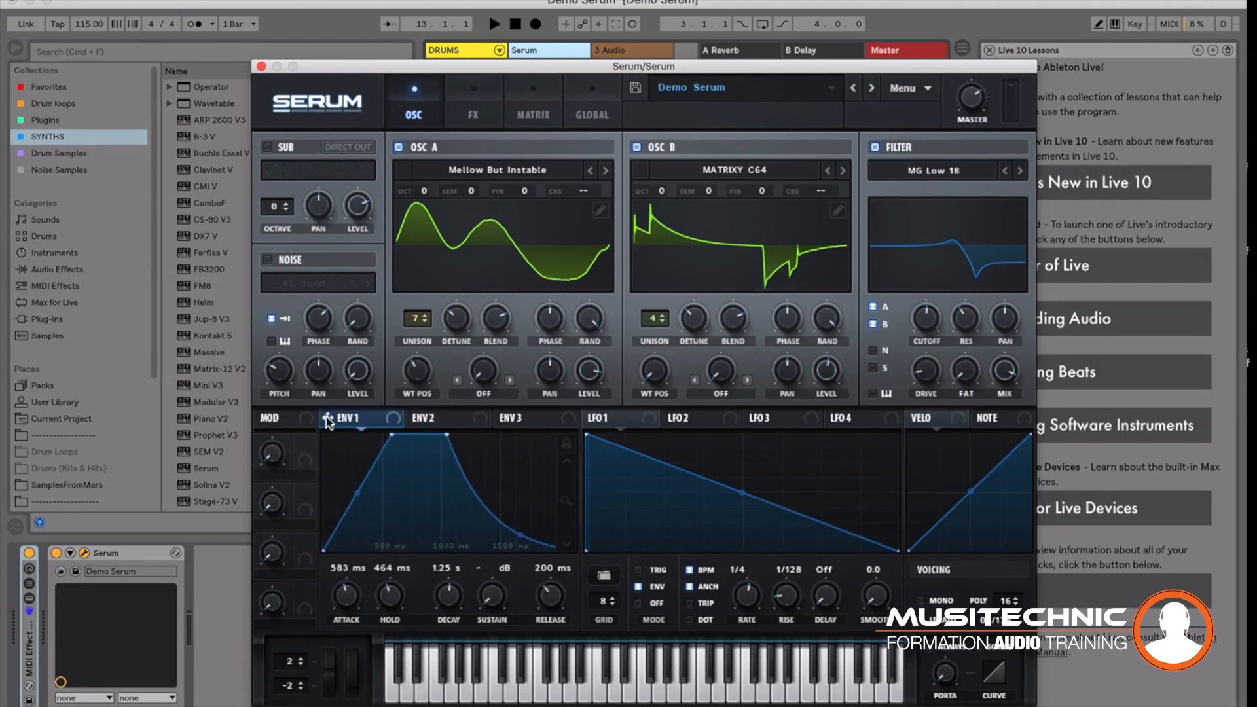
{"action": "left_click", "coordinate": [418, 421]}
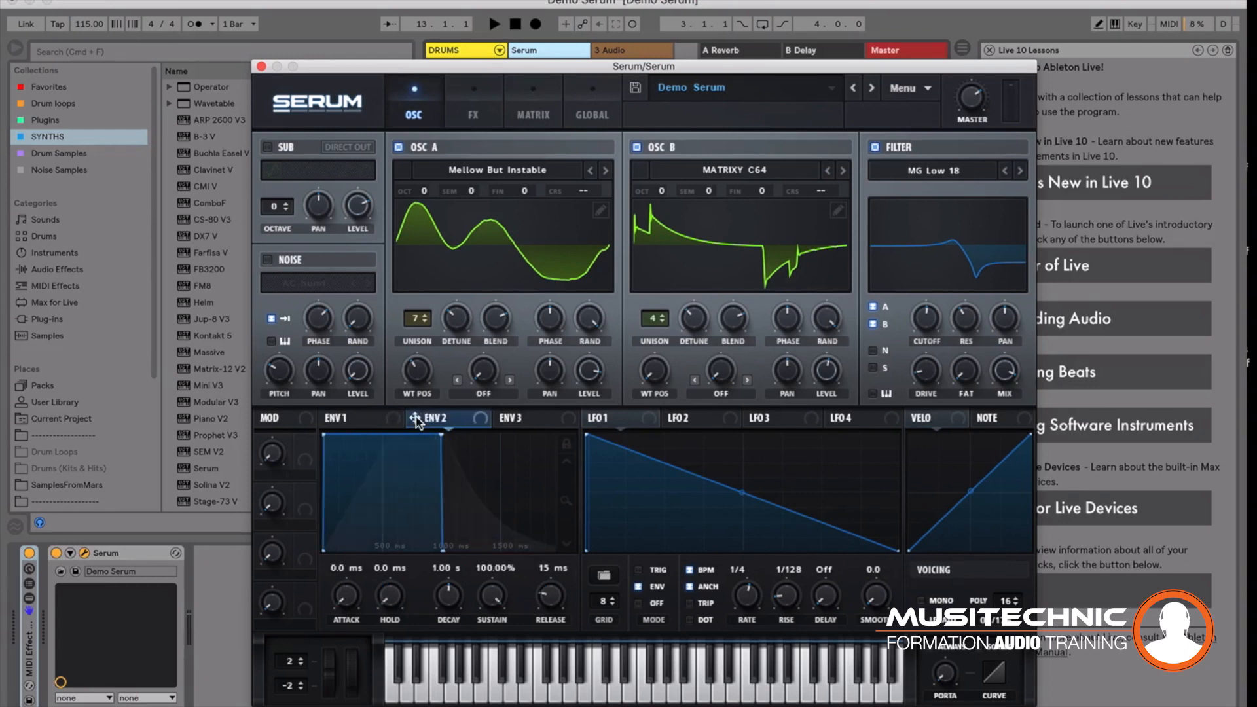
Assign Env 1 to the filter cutoff and adjust the modulation depth during playback.
{"action": "left_click", "coordinate": [350, 419]}
{"action": "left_click_drag", "start_coordinate": [325, 420], "coordinate": [896, 308]}
{"action": "key", "text": "space"}
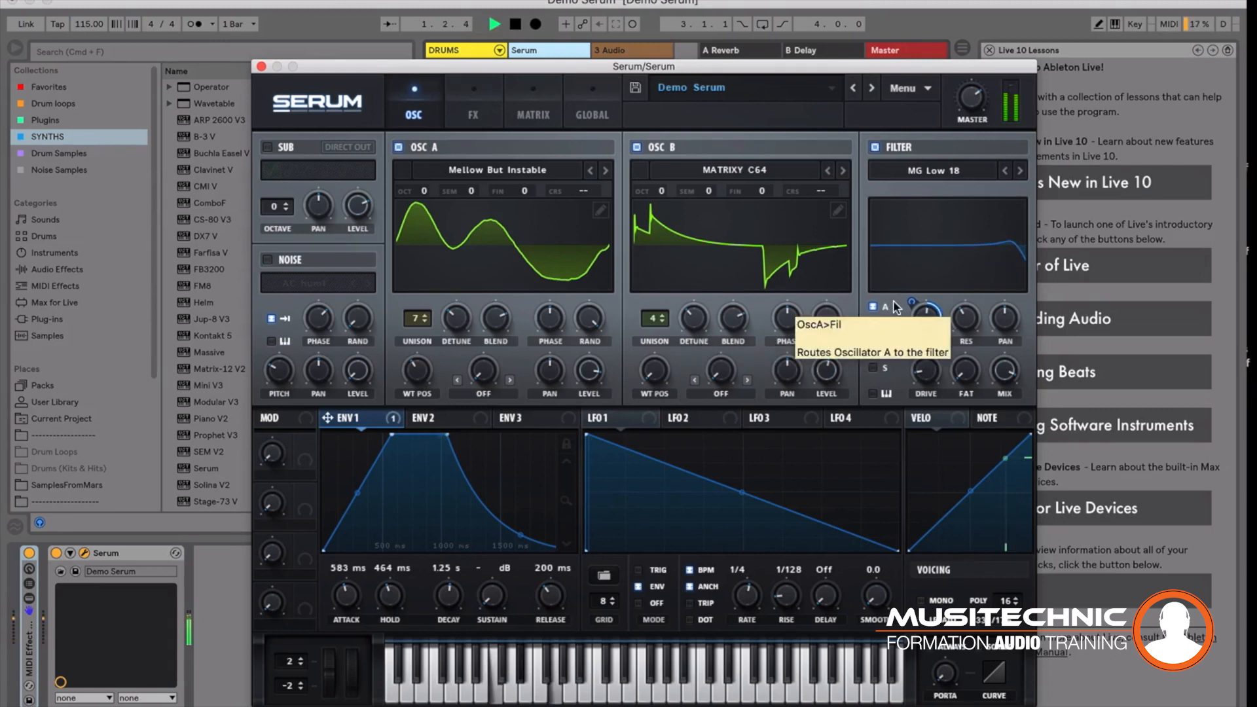
{"action": "left_click_drag", "start_coordinate": [912, 301], "coordinate": [909, 318]}
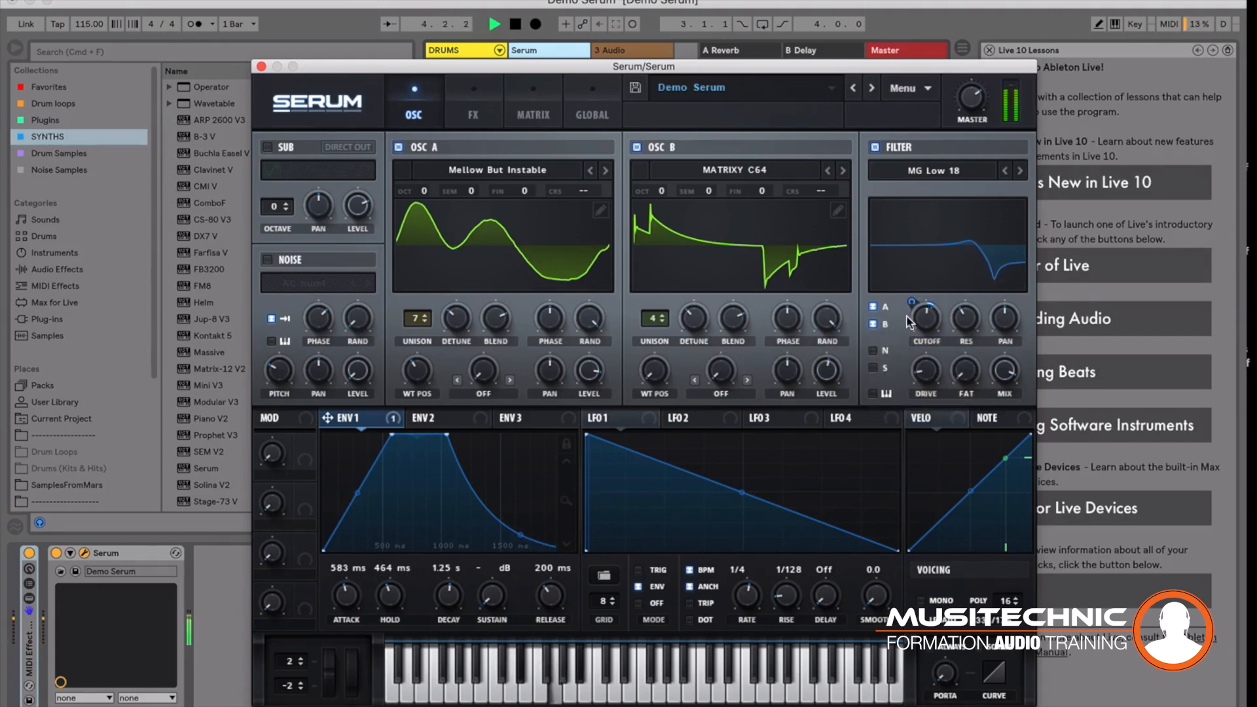
{"action": "left_click_drag", "start_coordinate": [908, 299], "coordinate": [904, 335]}
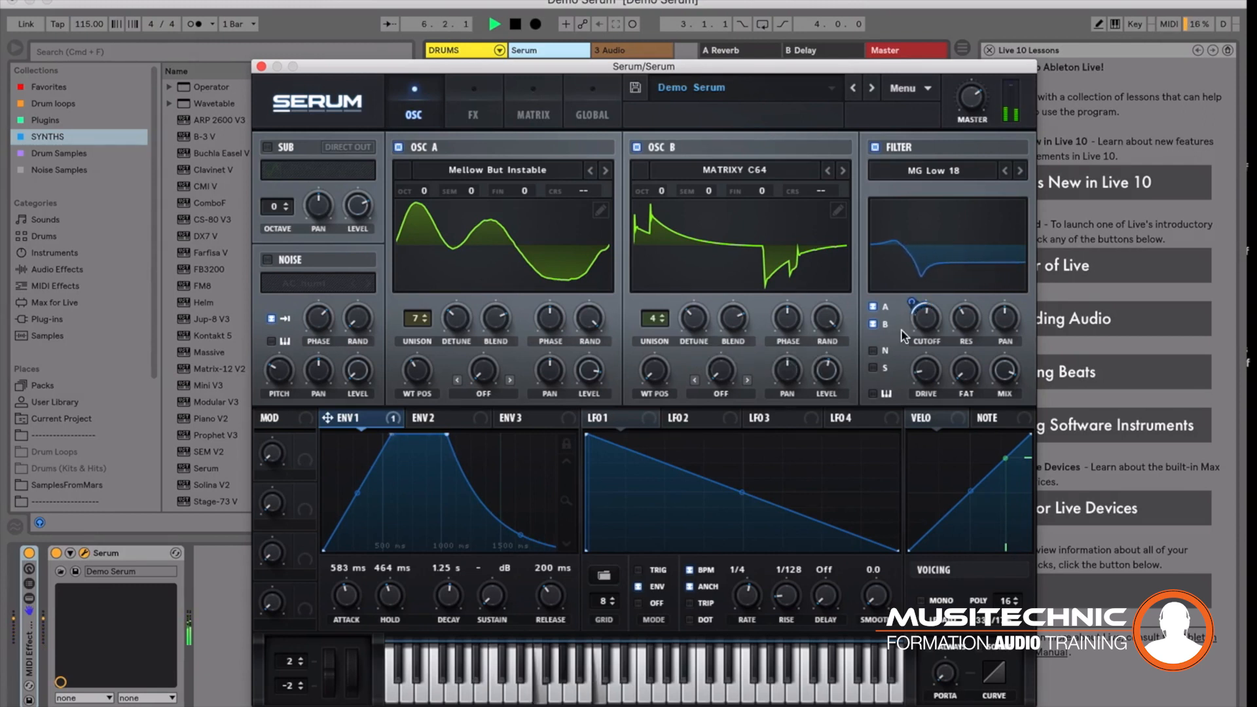
Shape Env 2 with 11 ms attack, 506 ms hold, 841 ms decay and 0% sustain.
{"action": "left_click", "coordinate": [449, 417]}
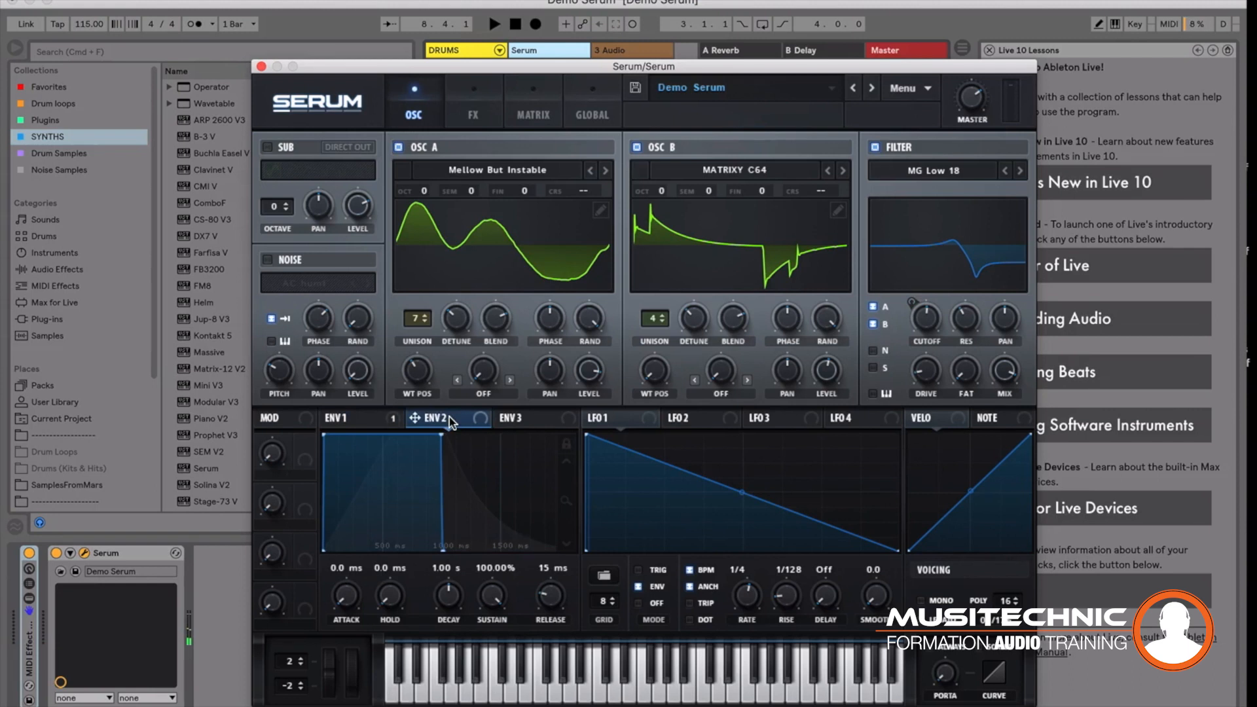
{"action": "left_click_drag", "start_coordinate": [440, 434], "coordinate": [404, 557]}
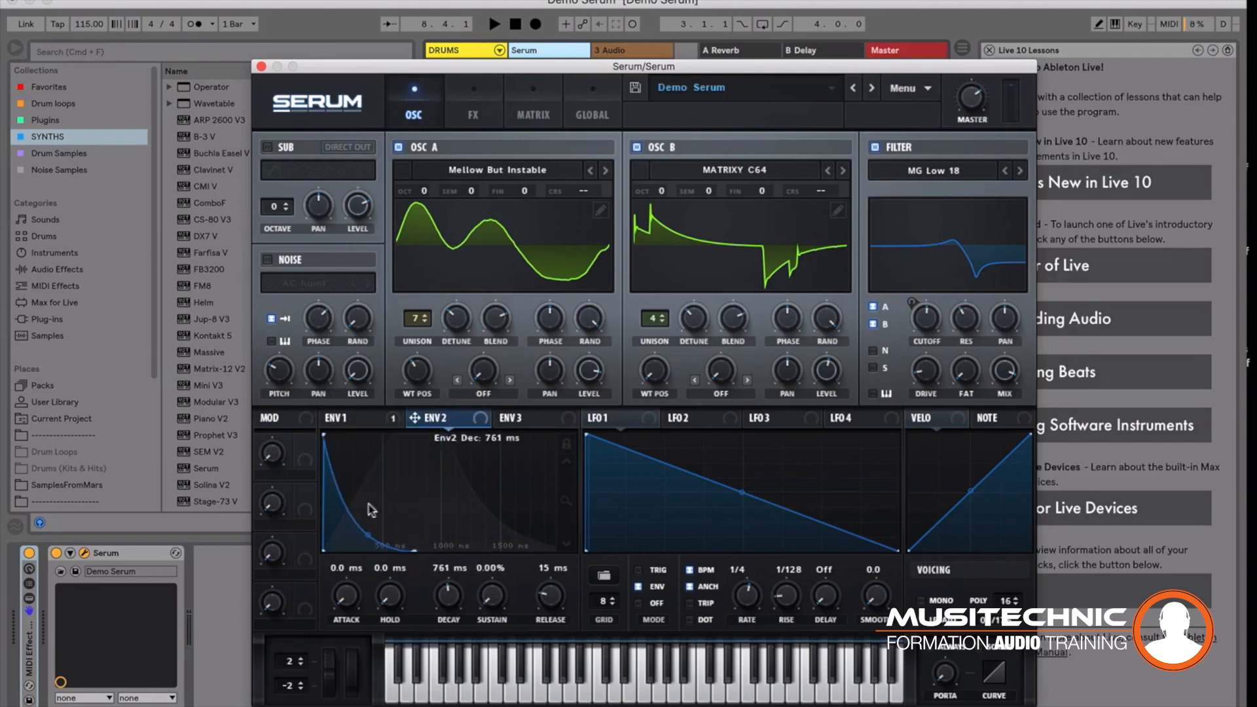
{"action": "left_click_drag", "start_coordinate": [324, 438], "coordinate": [340, 445]}
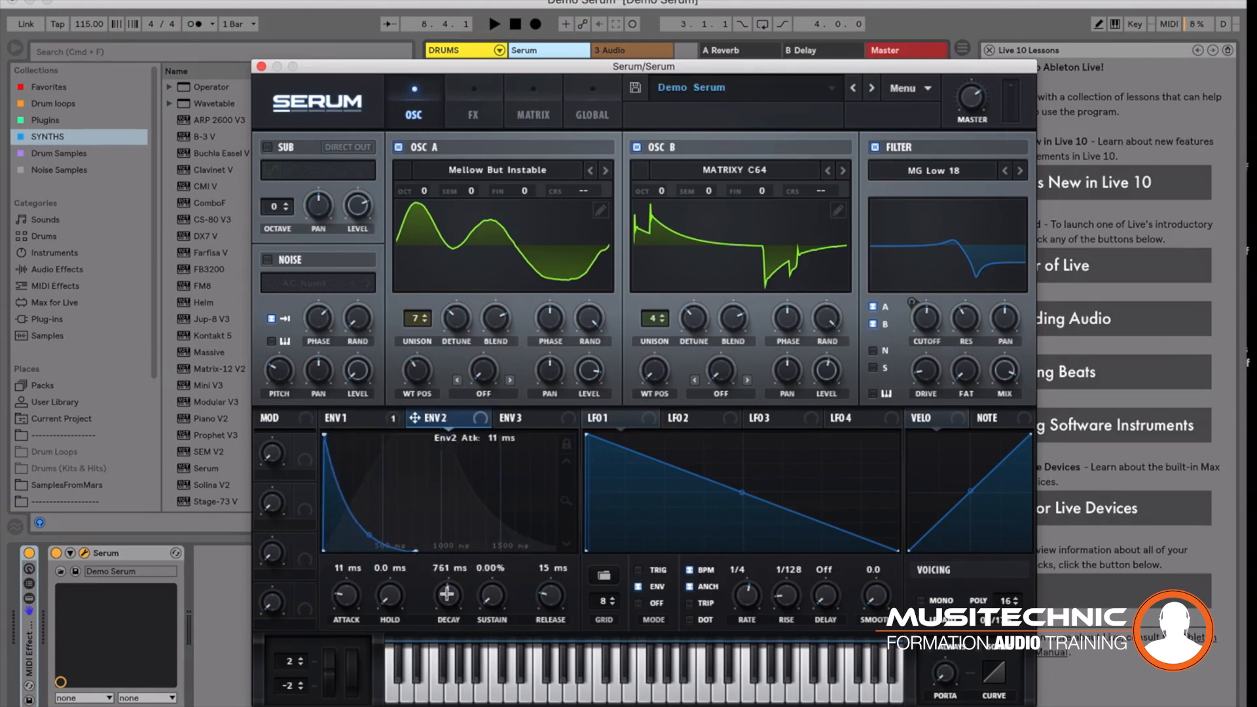
{"action": "left_click_drag", "start_coordinate": [387, 597], "coordinate": [384, 551]}
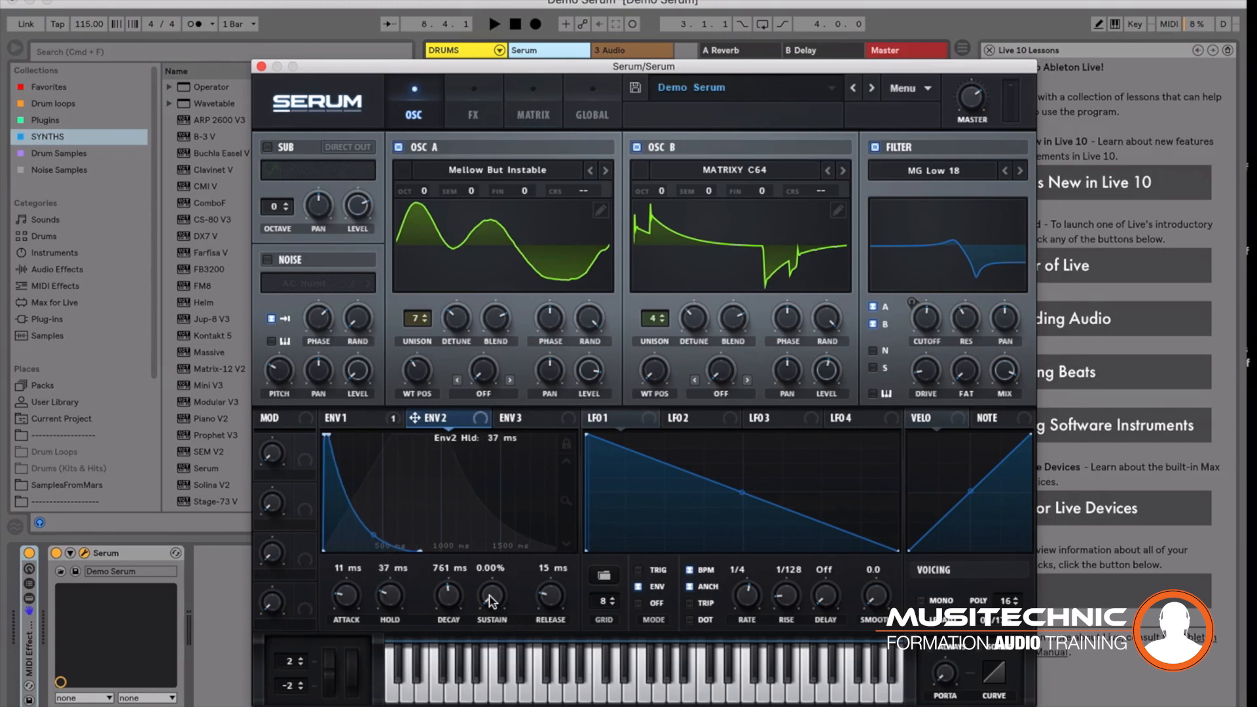
{"action": "left_click_drag", "start_coordinate": [462, 597], "coordinate": [458, 567]}
{"action": "left_click_drag", "start_coordinate": [390, 593], "coordinate": [439, 621]}
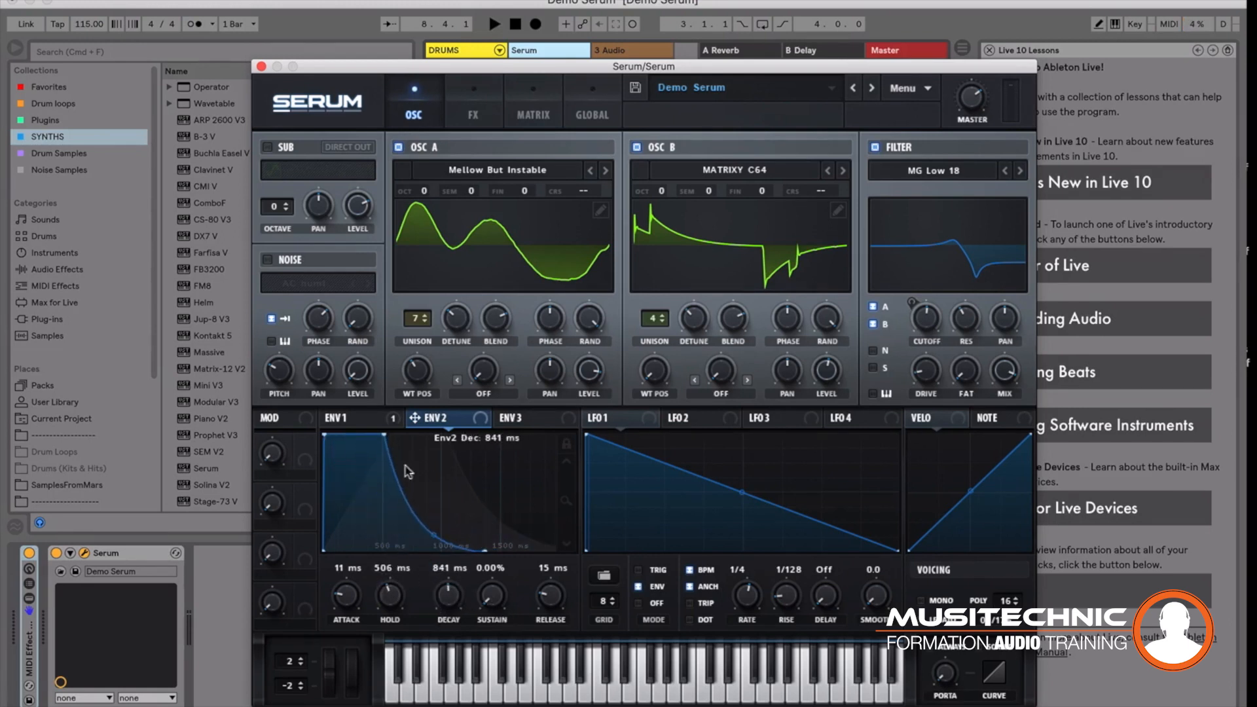
Assign Env 2 to Osc B's wavetable position and reduce the modulation depth from 100 during playback.
{"action": "left_click_drag", "start_coordinate": [414, 422], "coordinate": [652, 379]}
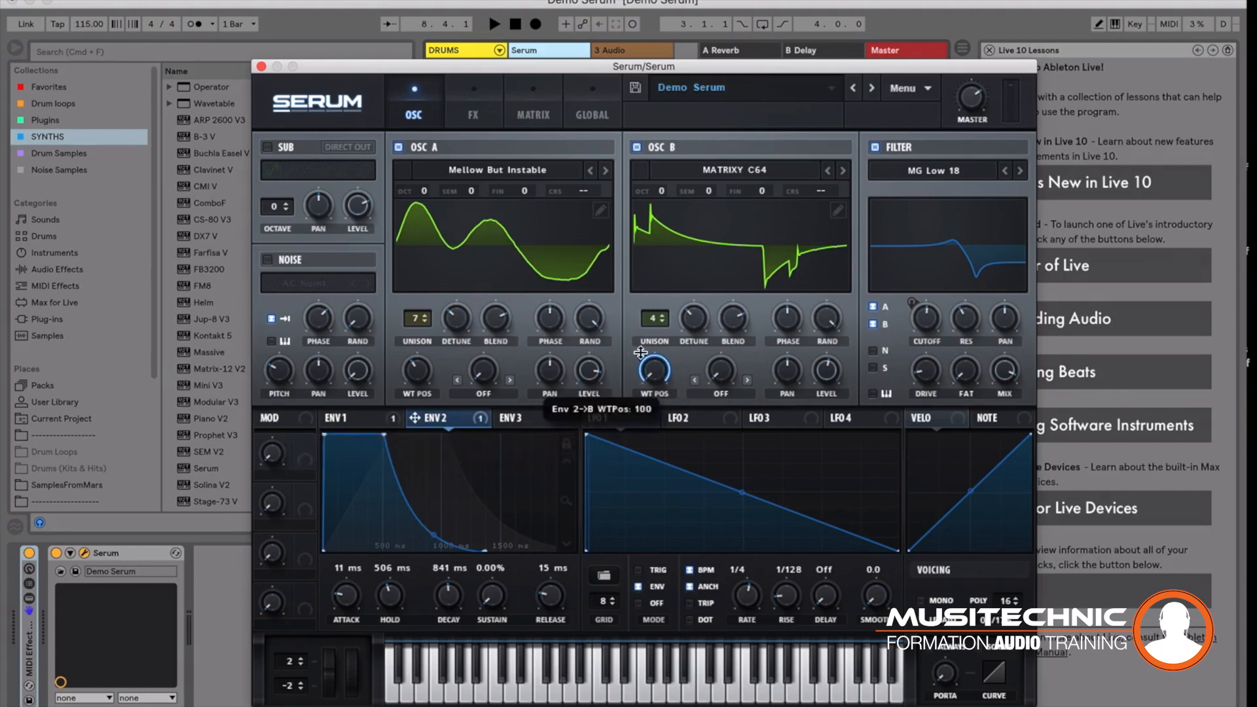
{"action": "key", "text": "space"}
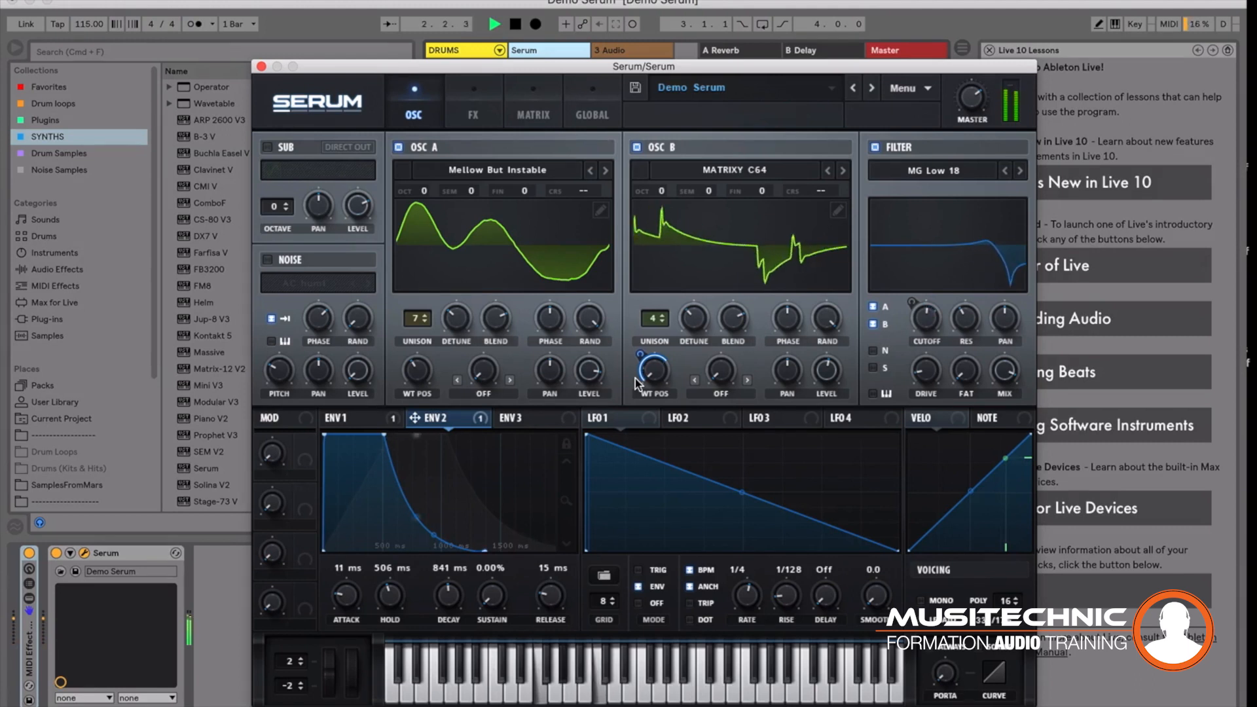
{"action": "left_click_drag", "start_coordinate": [635, 378], "coordinate": [638, 364]}
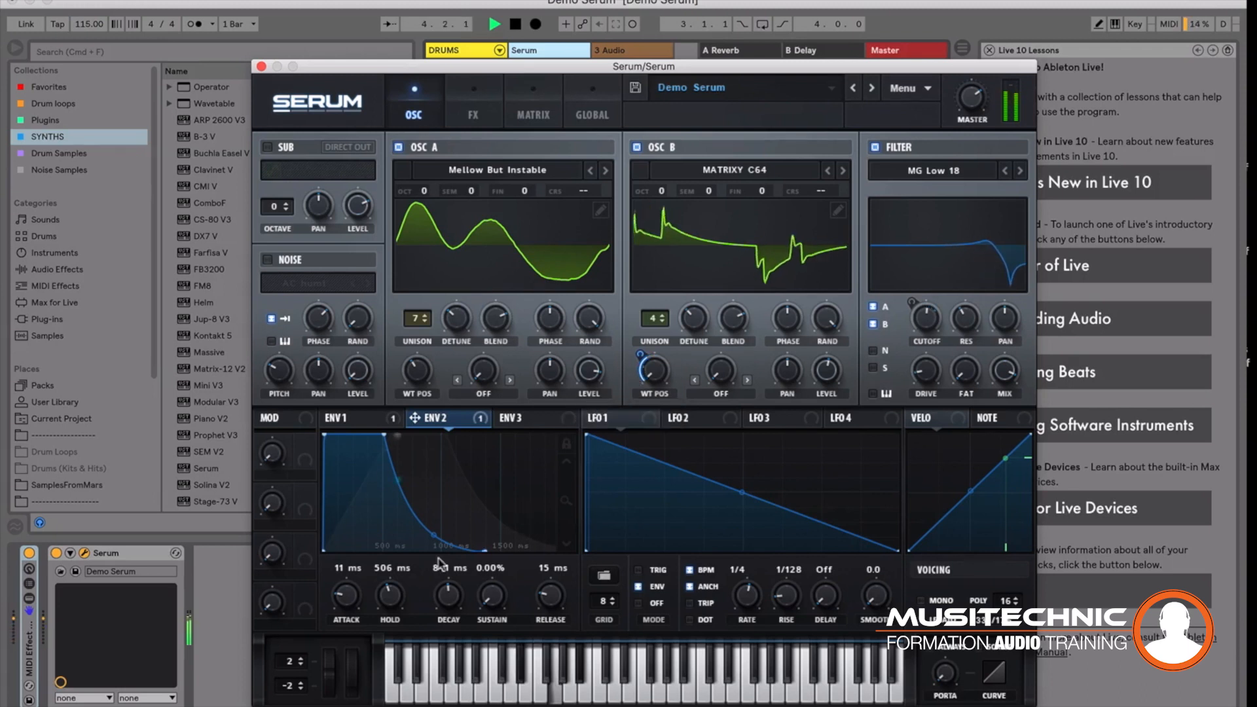
Shape Env 3 with 542 ms attack, 765 ms decay and 0% sustain, with playback stopped.
{"action": "left_click", "coordinate": [515, 419]}
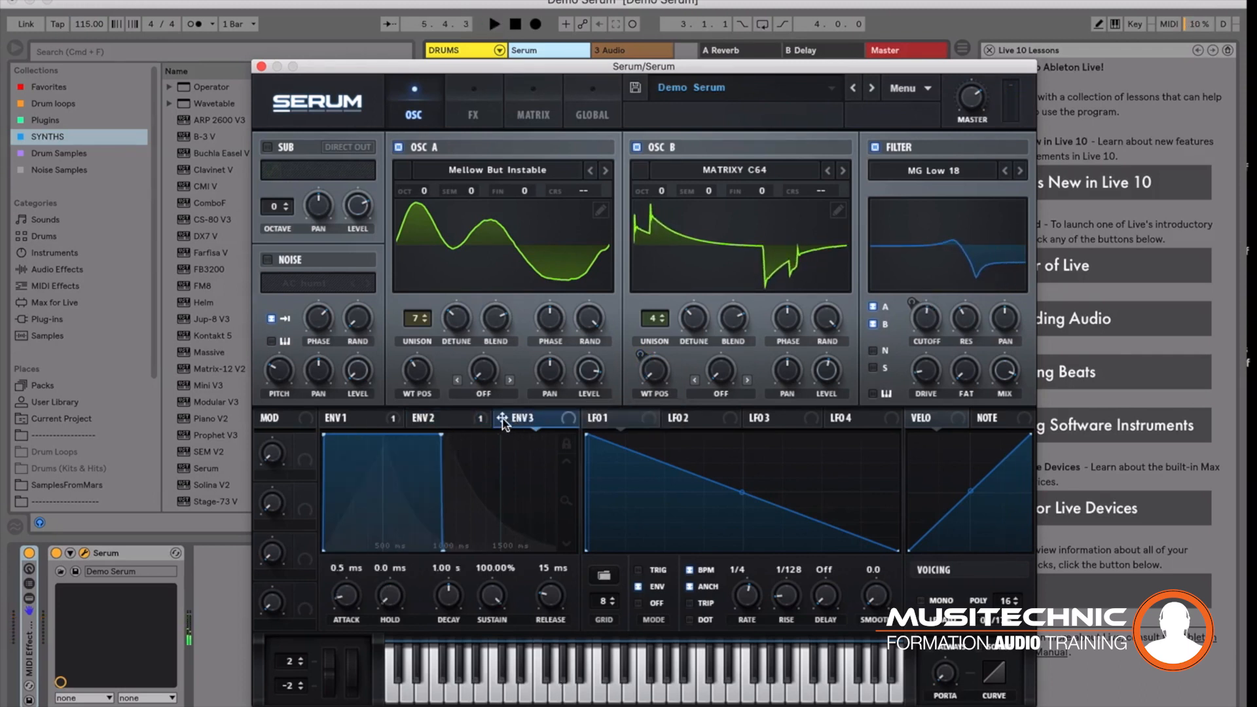
{"action": "key", "text": "space"}
{"action": "left_click_drag", "start_coordinate": [318, 436], "coordinate": [457, 558]}
{"action": "left_click_drag", "start_coordinate": [362, 436], "coordinate": [397, 437]}
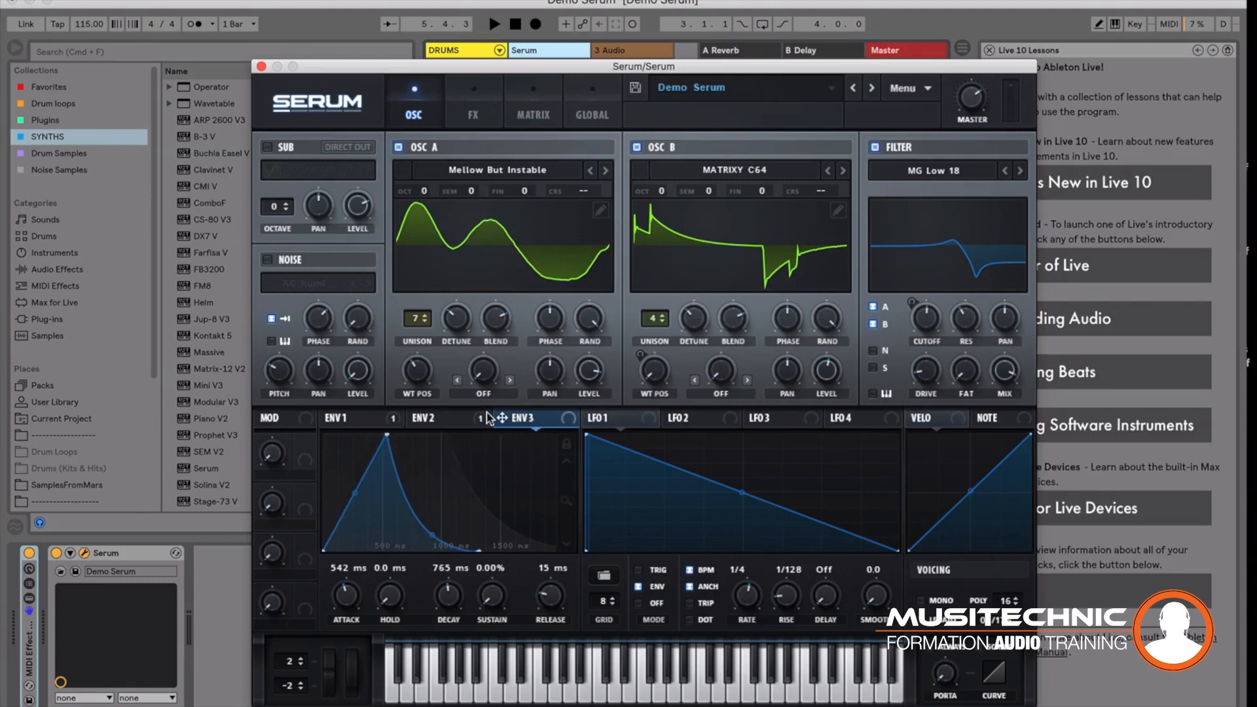
Assign Env 3 to Osc B's unison detune and adjust the modulation depth during playback.
{"action": "left_click_drag", "start_coordinate": [502, 418], "coordinate": [694, 319]}
{"action": "key", "text": "space"}
{"action": "left_click_drag", "start_coordinate": [687, 299], "coordinate": [670, 329]}
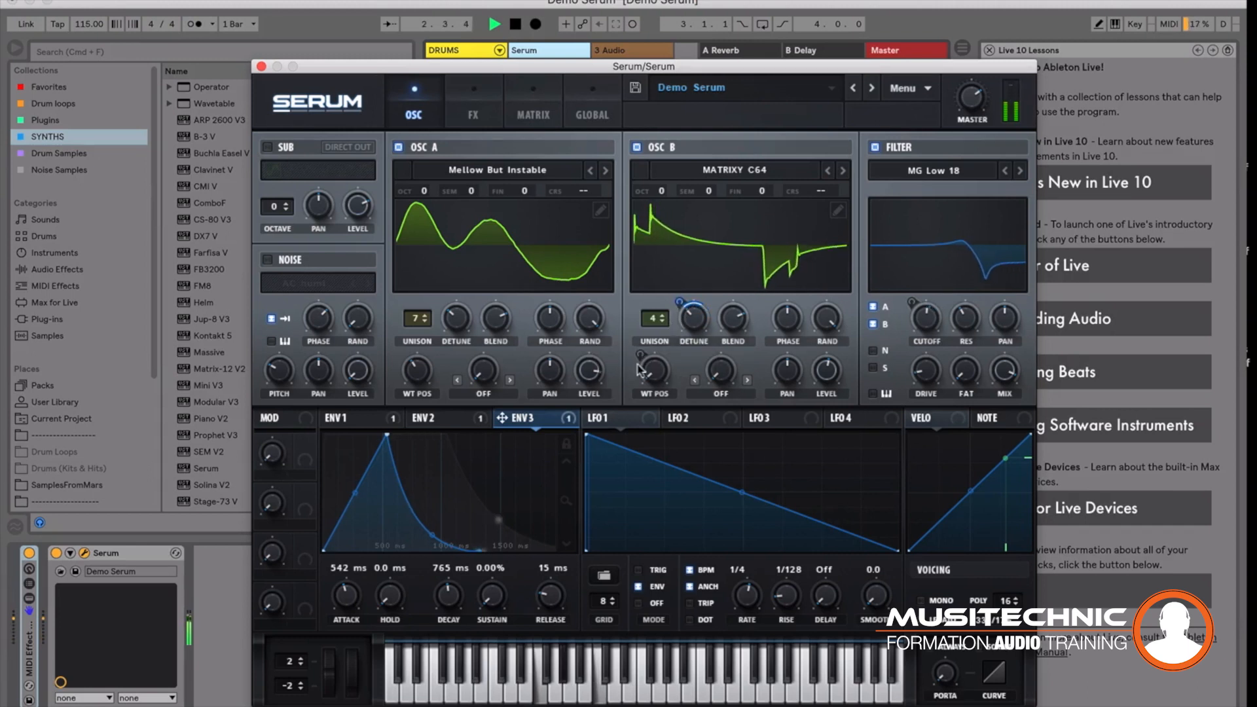
Shorten Env 3's decay to 87 ms and stop playback.
{"action": "left_click_drag", "start_coordinate": [449, 595], "coordinate": [450, 625]}
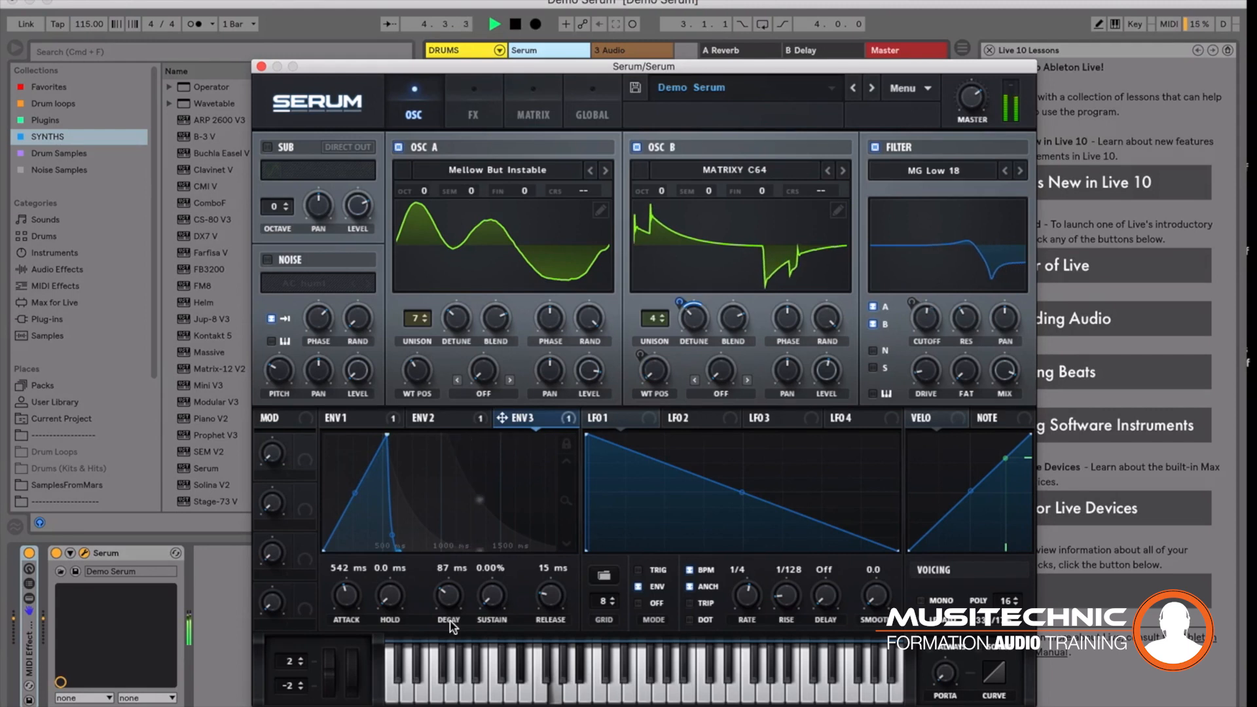
{"action": "key", "text": "space"}
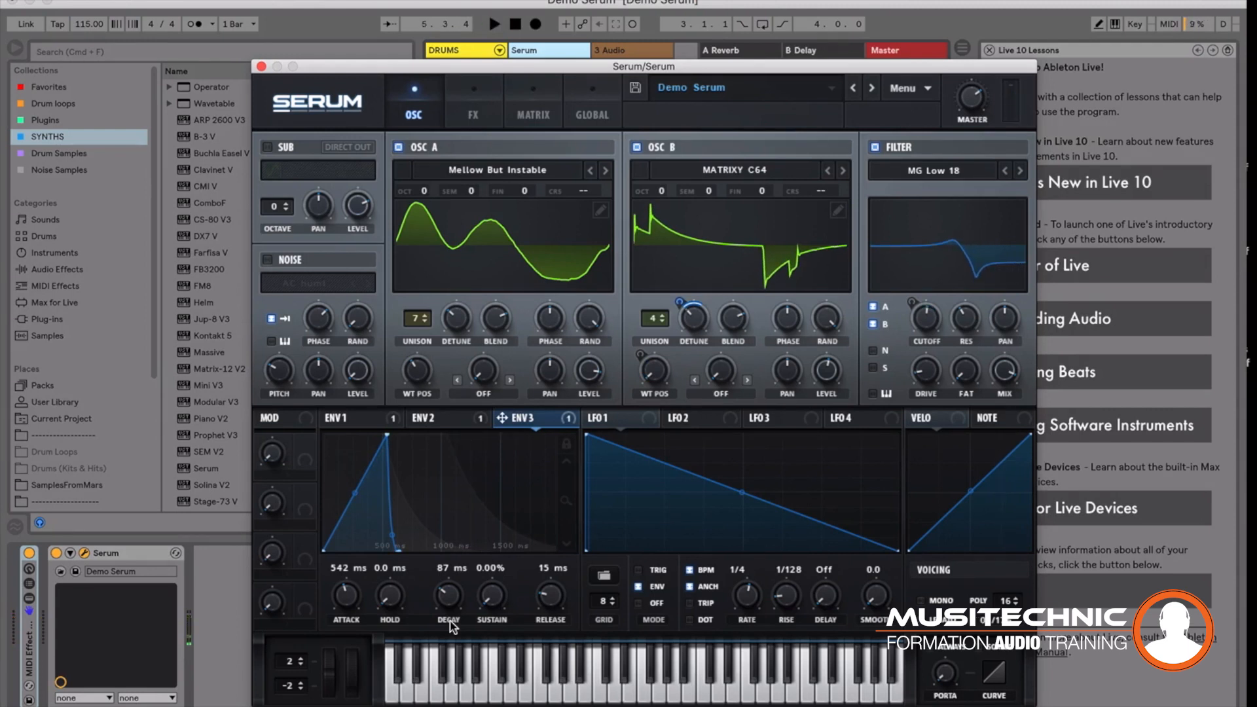
Remove the Env 3 modulator from Osc B's detune and briefly play back the sound.
{"action": "right_click", "coordinate": [684, 305]}
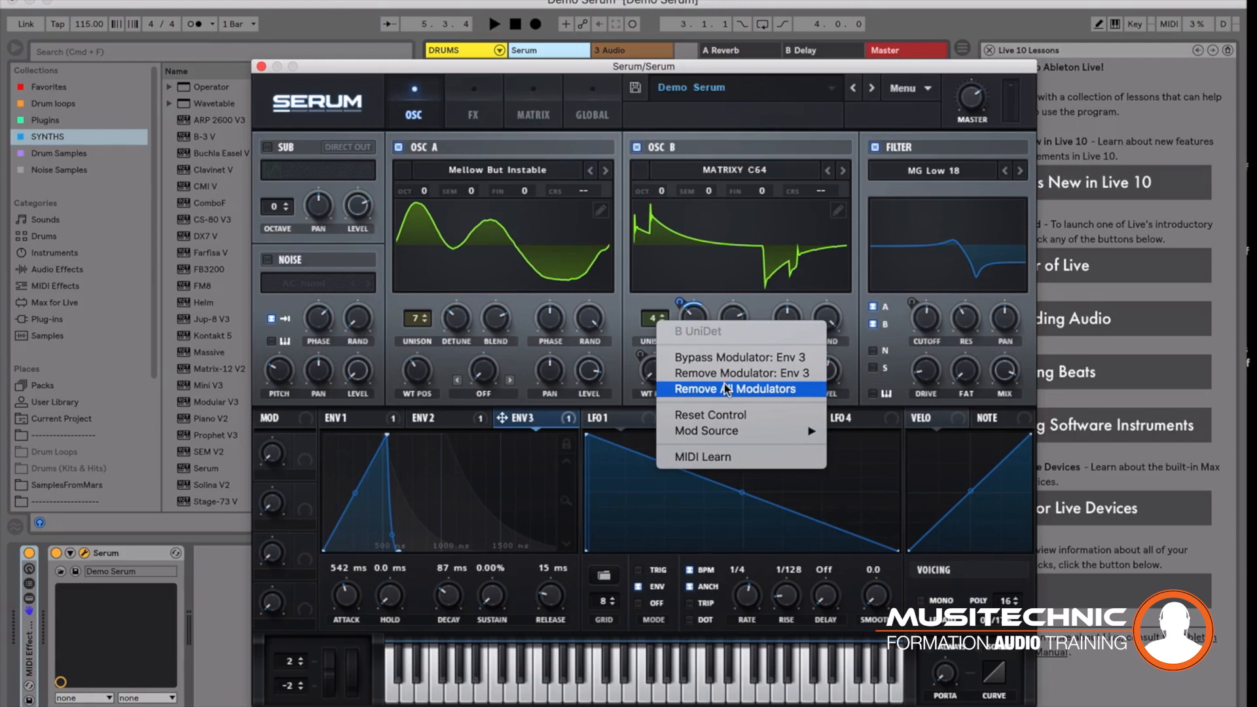
{"action": "left_click", "coordinate": [749, 370]}
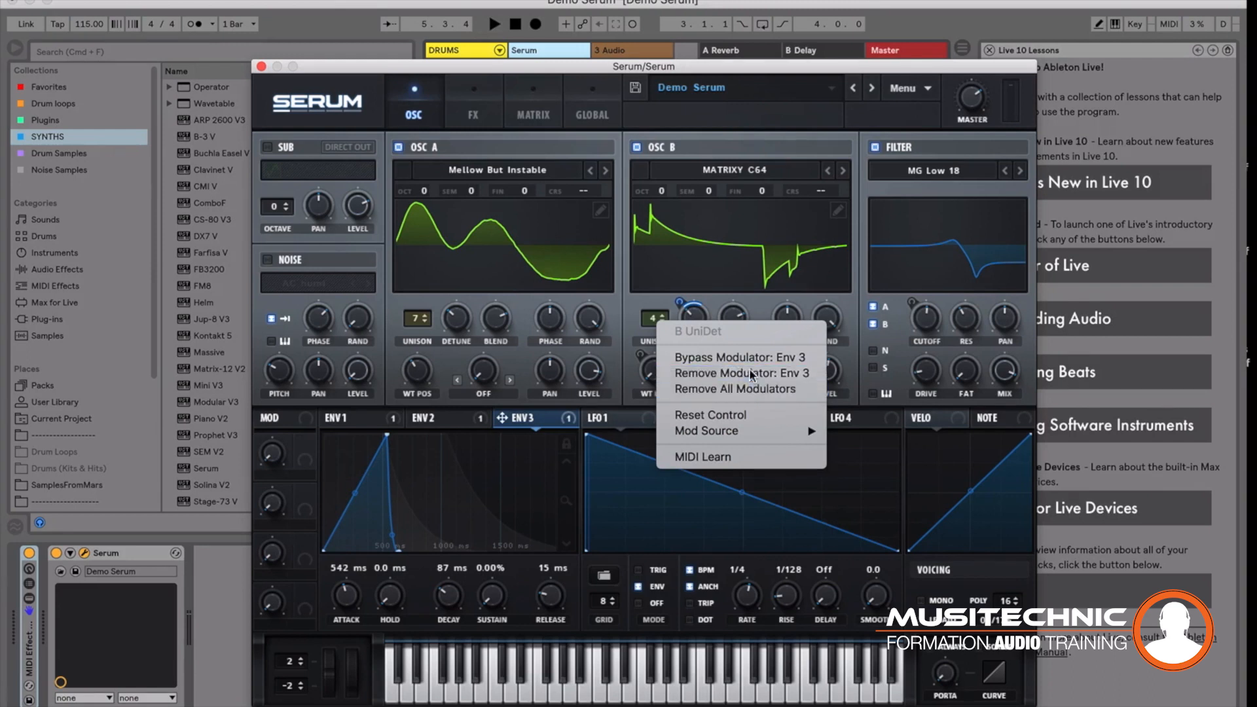
{"action": "key", "text": "space"}
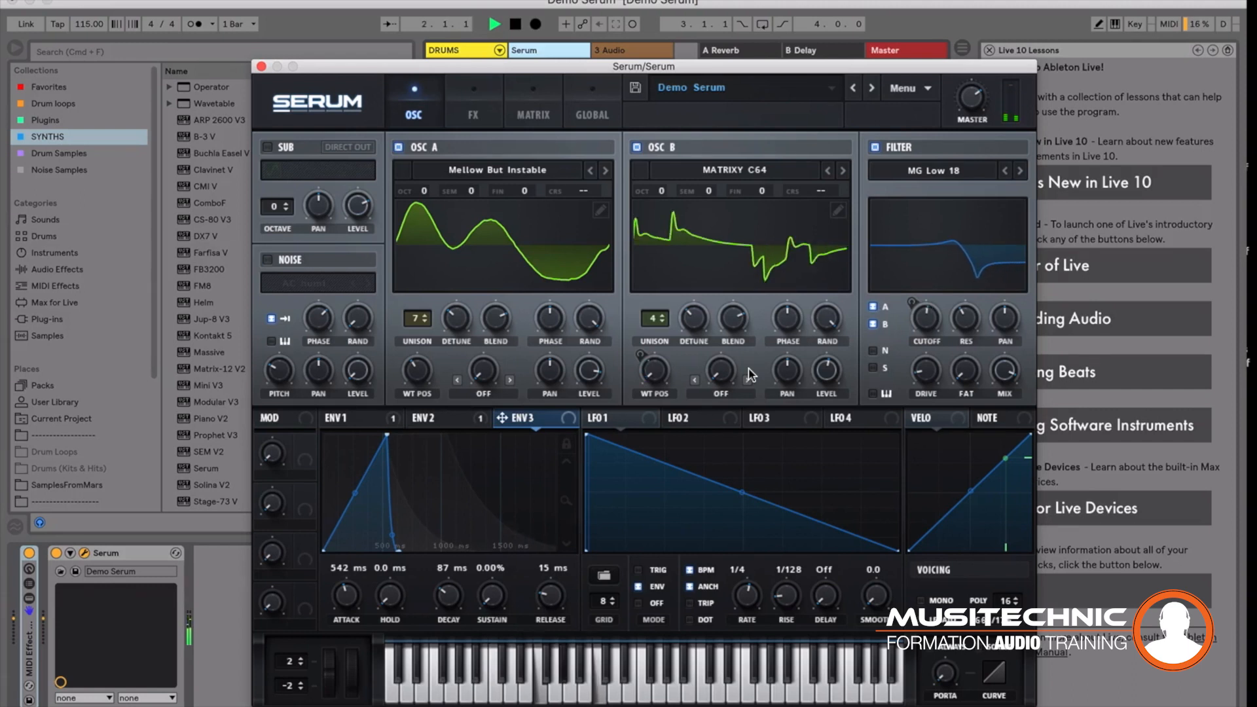
{"action": "key", "text": "space"}
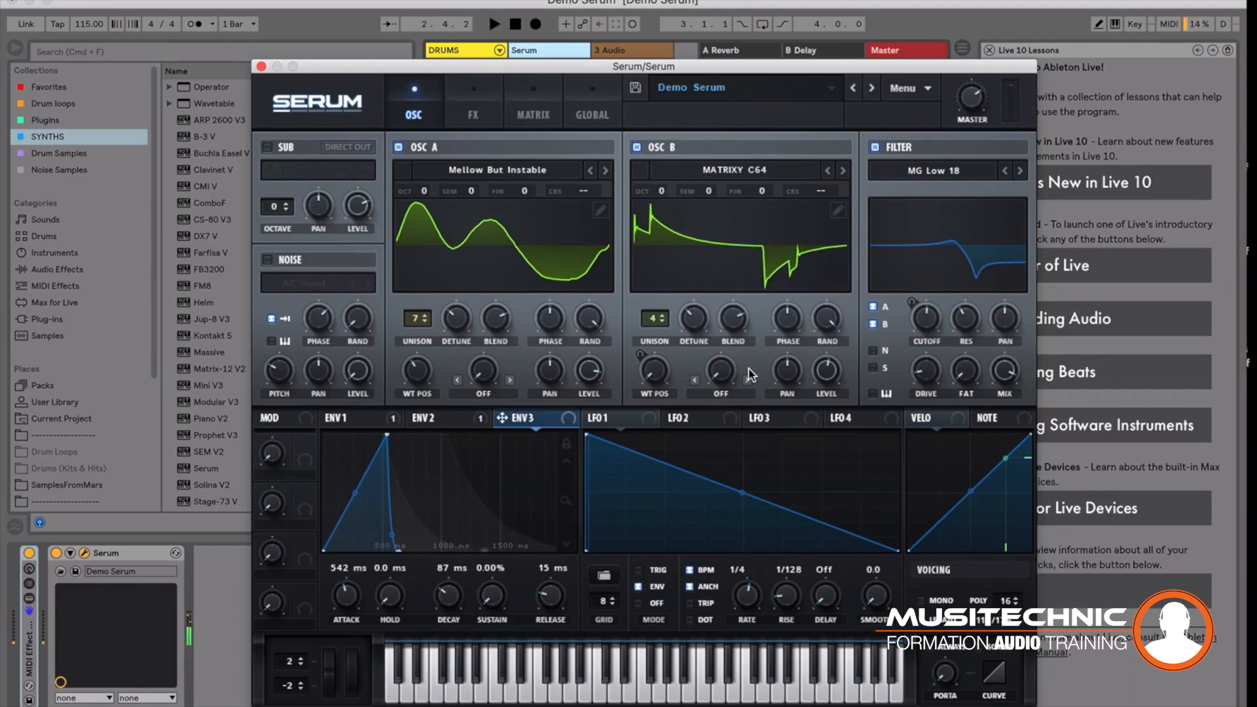
Try modulating Osc B's coarse pitch with Env 3 at varying depths during playback, and remove that modulator.
{"action": "left_click_drag", "start_coordinate": [501, 419], "coordinate": [806, 197]}
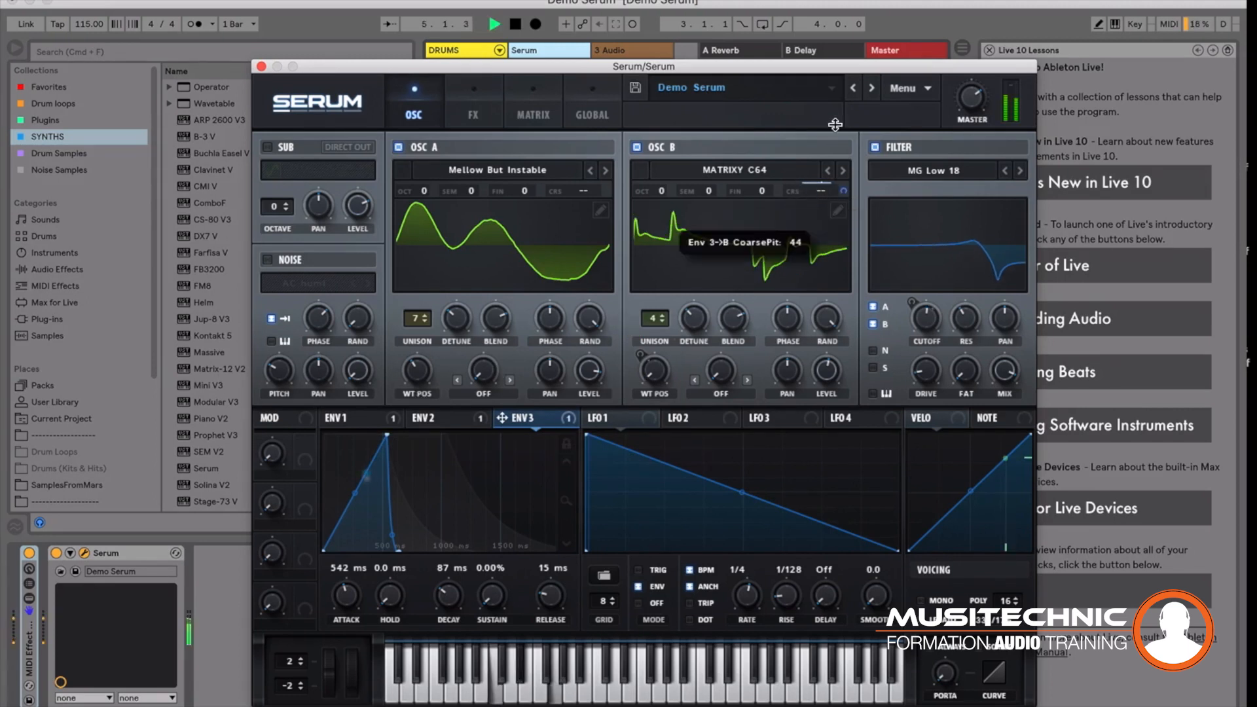
{"action": "left_click_drag", "start_coordinate": [834, 125], "coordinate": [840, 235]}
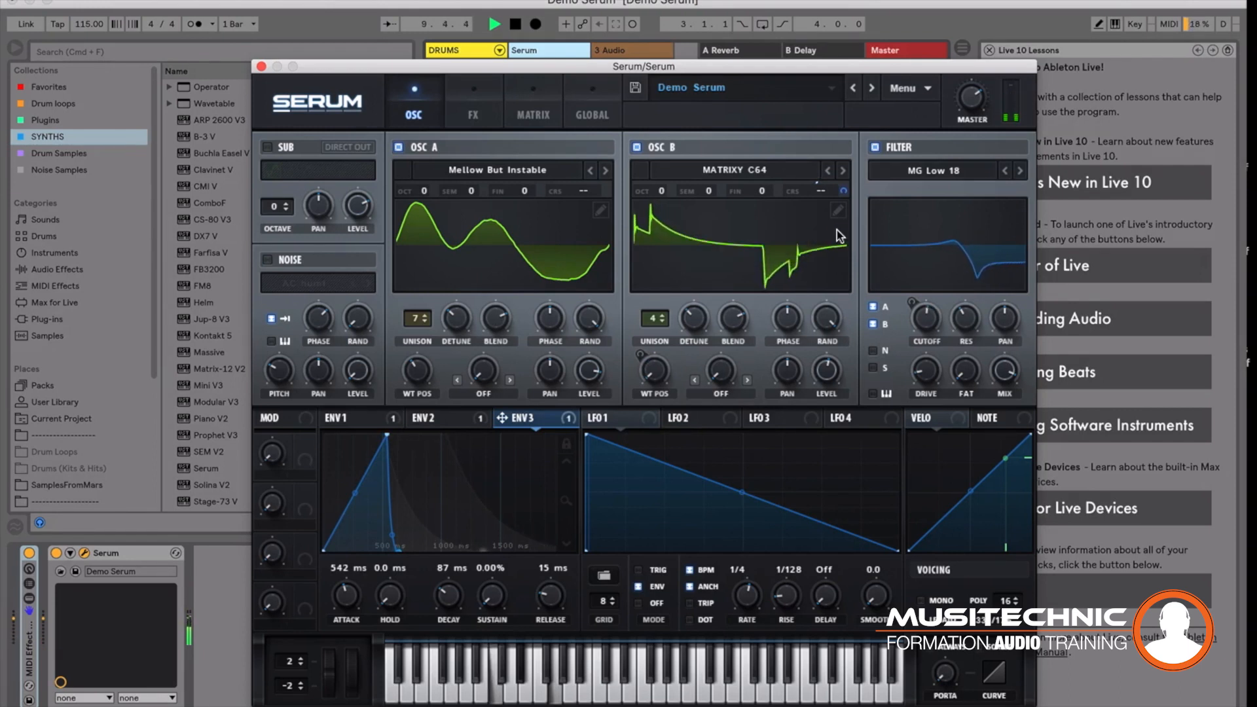
{"action": "key", "text": "space"}
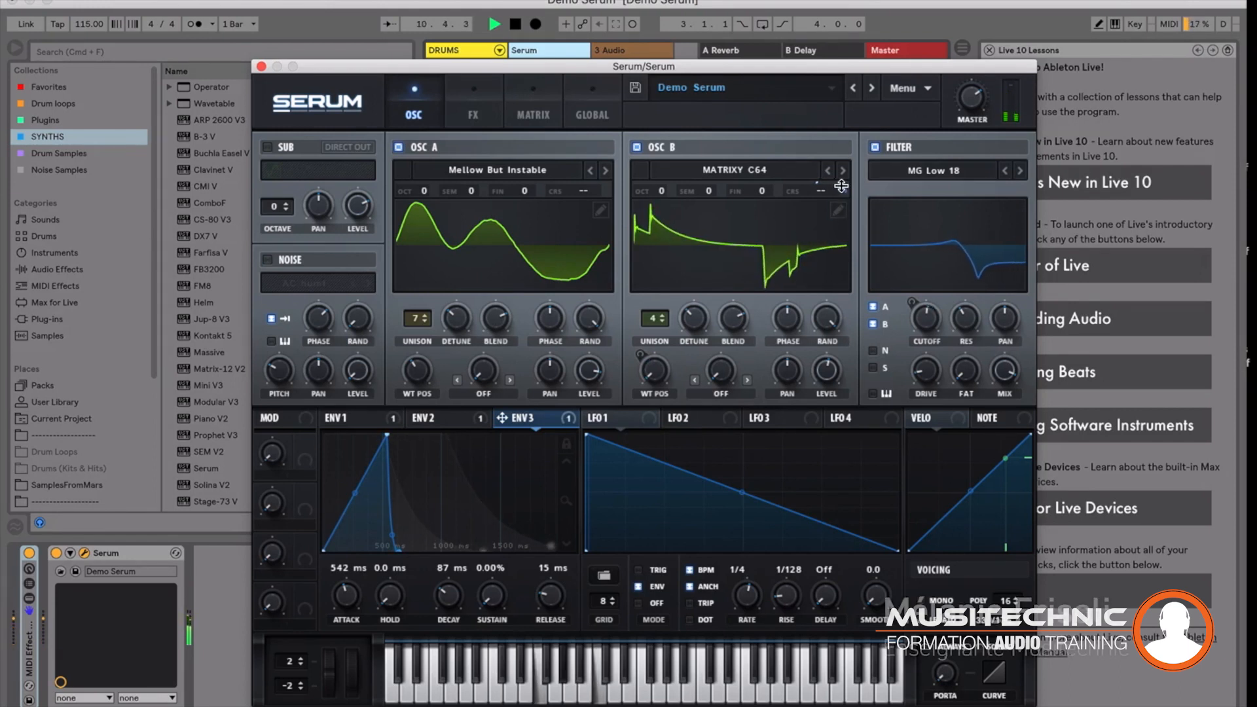
{"action": "right_click", "coordinate": [841, 185]}
{"action": "left_click", "coordinate": [843, 248]}
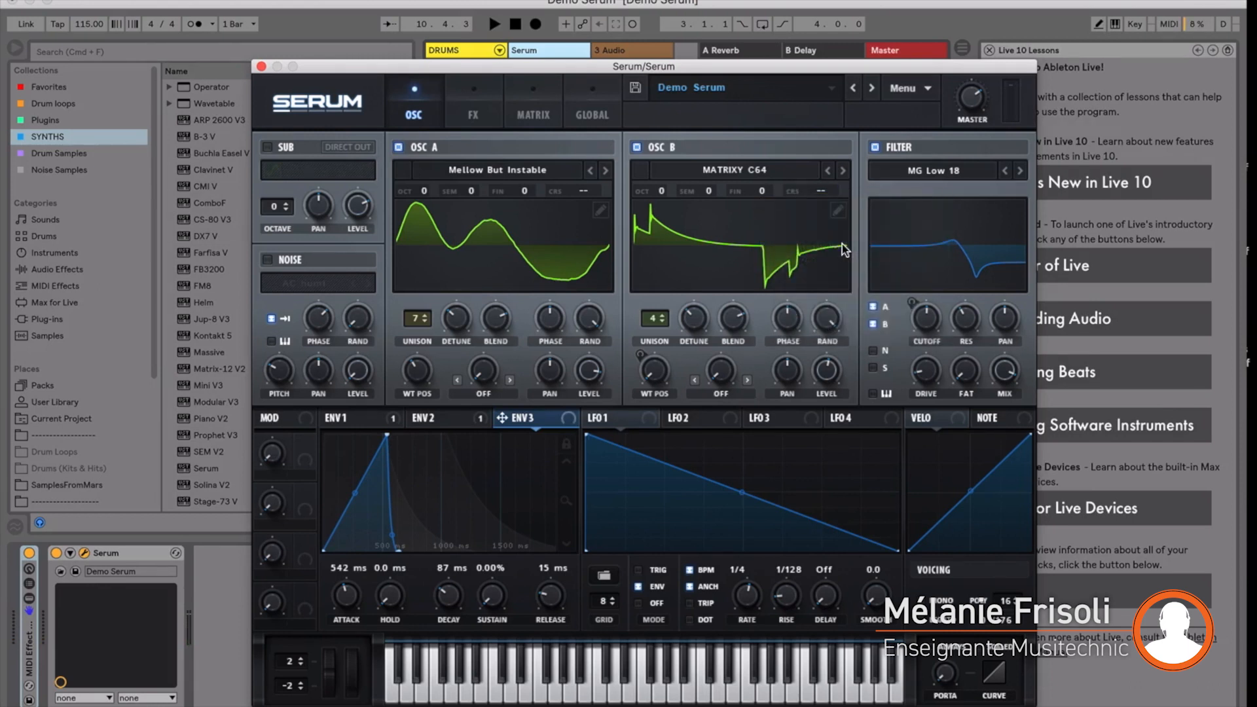
Look through LFO 2, LFO 3 and LFO 4, and return to LFO 1.
{"action": "left_click", "coordinate": [686, 419]}
{"action": "left_click", "coordinate": [786, 419]}
{"action": "left_click", "coordinate": [872, 419]}
{"action": "left_click", "coordinate": [618, 419]}
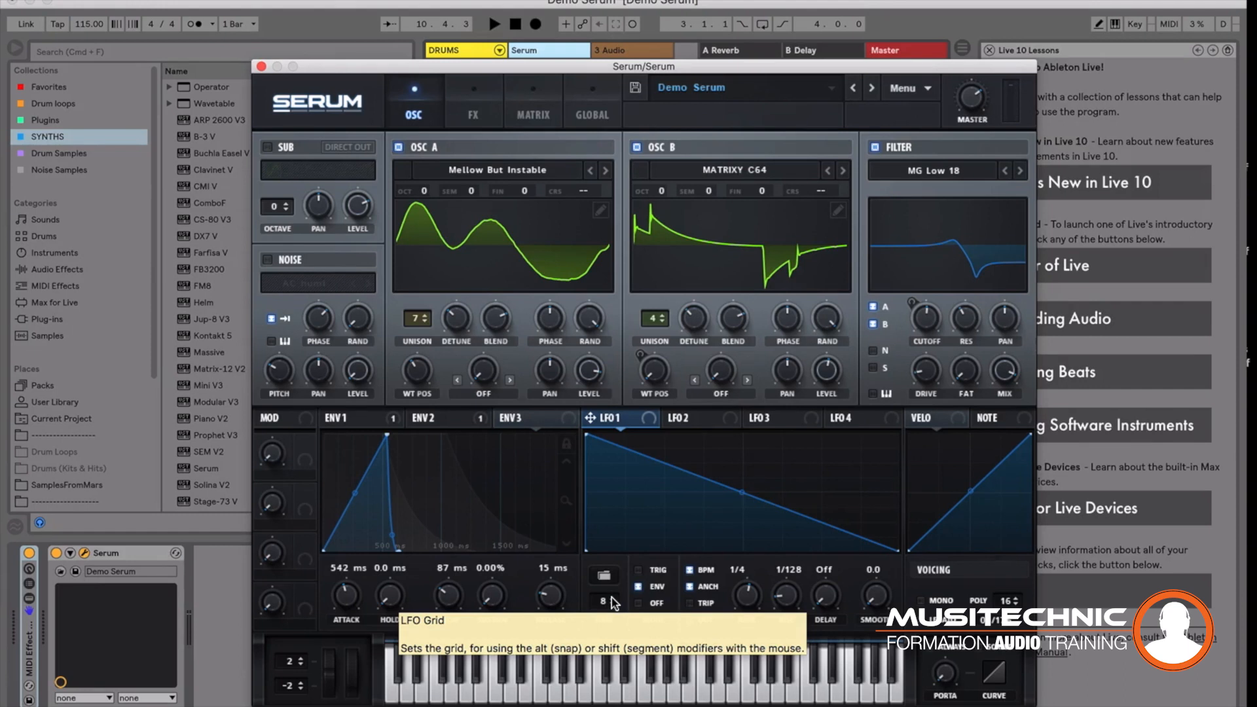
Try a grid of 13 for LFO 1, set it back to 8, and load the Basic sine shape.
{"action": "scroll", "coordinate": [612, 599], "scroll_direction": "up", "scroll_amount": 2}
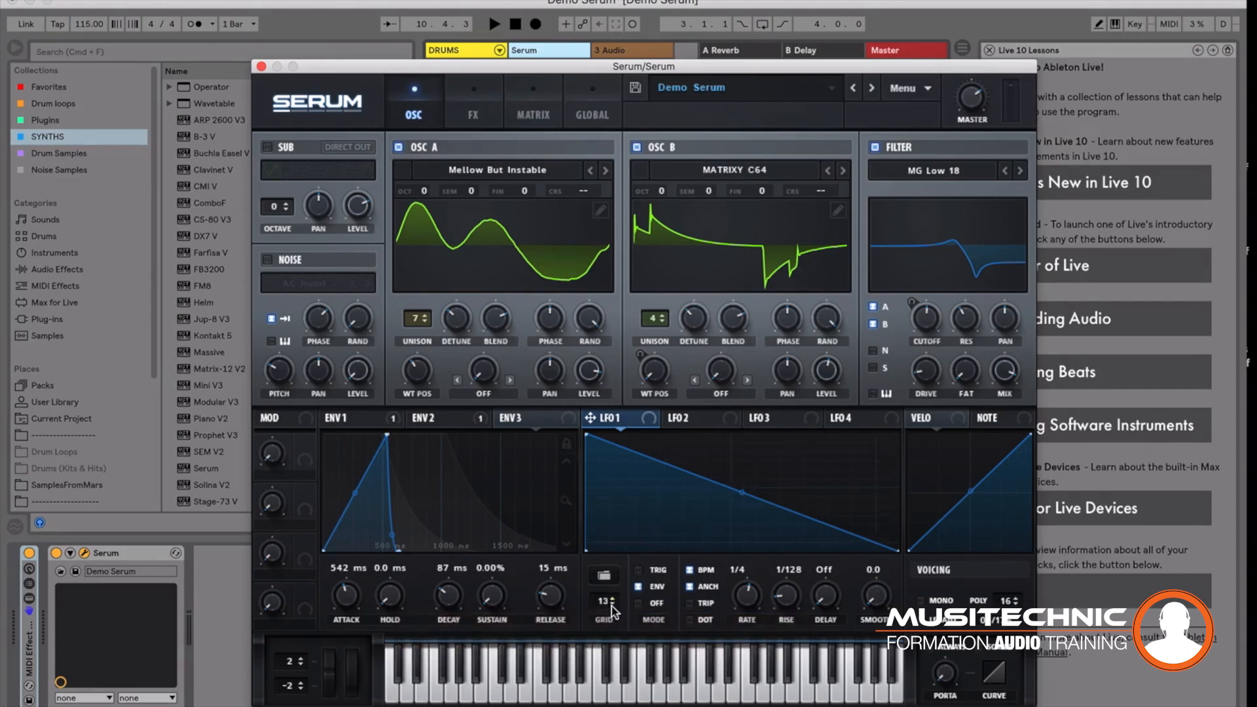
{"action": "left_click", "coordinate": [613, 605]}
{"action": "left_click", "coordinate": [604, 577]}
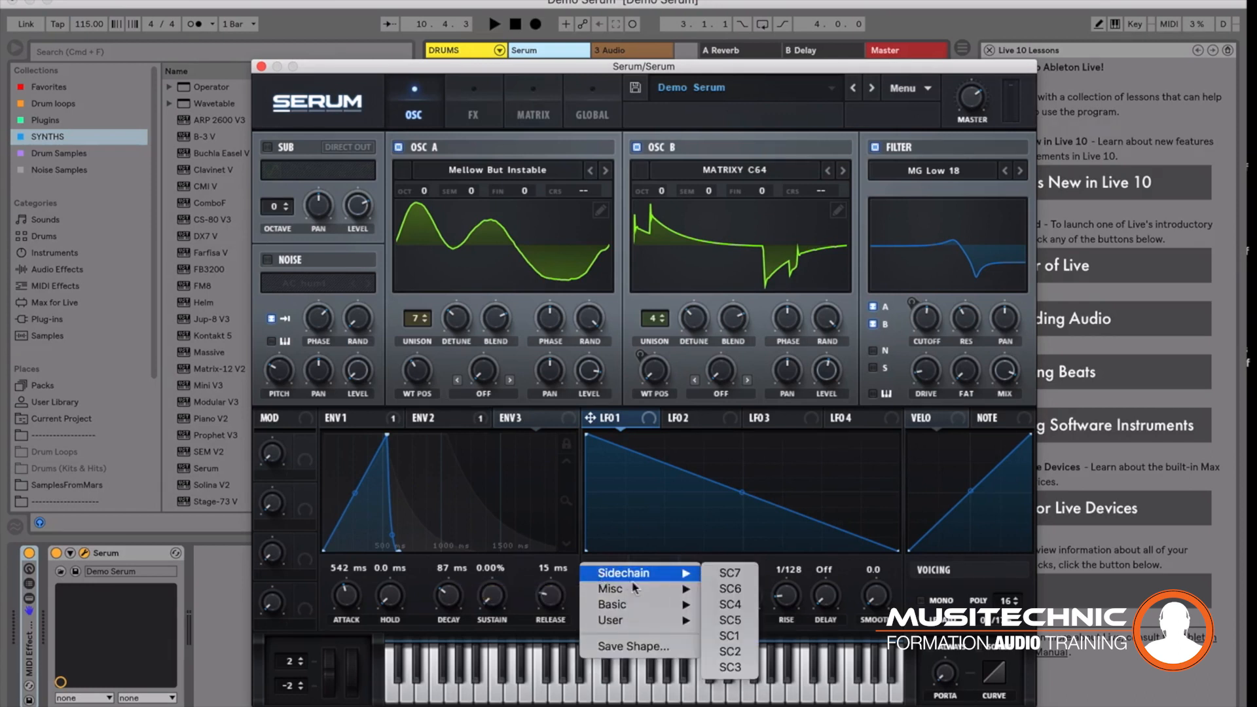
{"action": "mouse_move", "coordinate": [640, 605]}
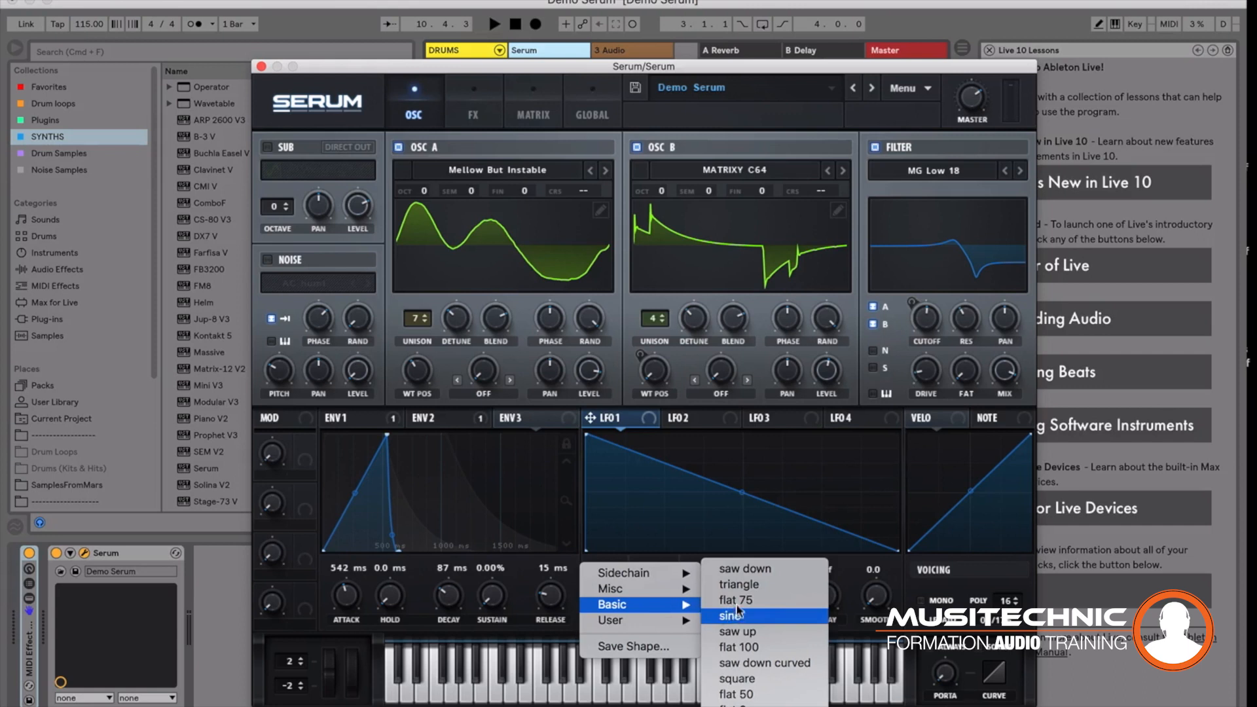
{"action": "left_click", "coordinate": [745, 618]}
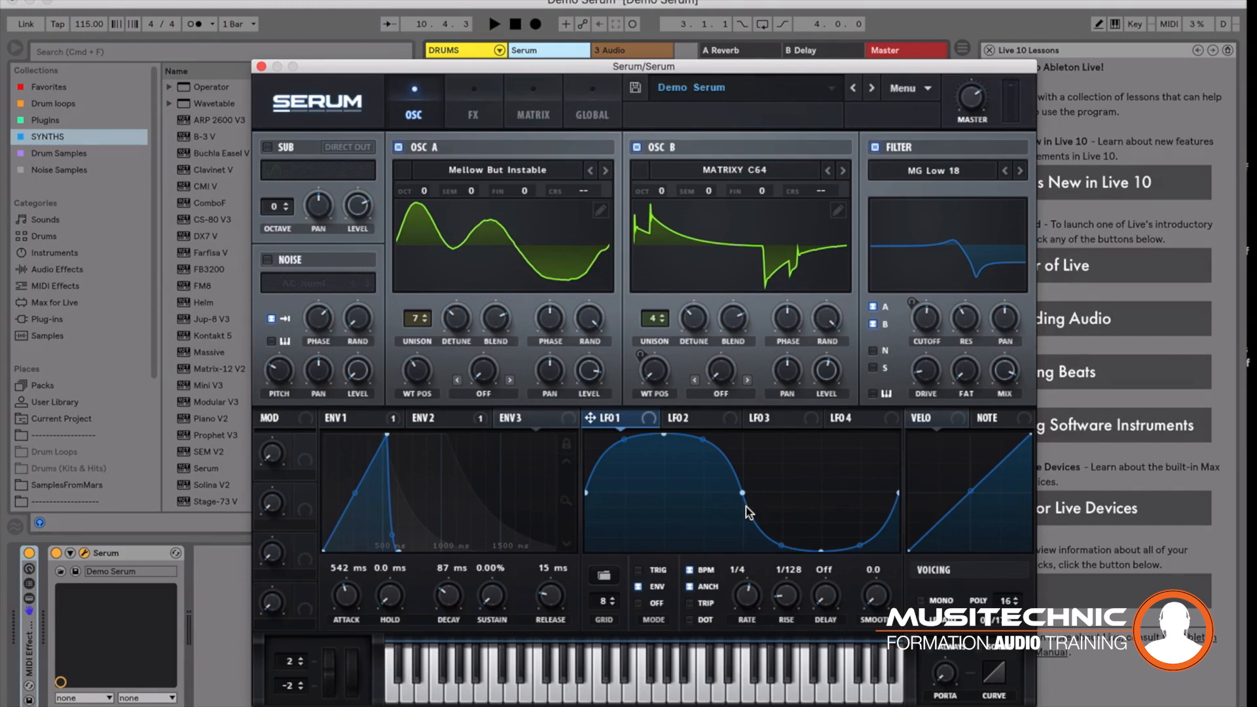
Try bending the falling segments of LFO 1's sine with their curve handles, and restore the original curvature.
{"action": "double_click", "coordinate": [724, 458]}
{"action": "mouse_move", "coordinate": [724, 458]}
{"action": "left_mouse_down"}
{"action": "mouse_move", "coordinate": [682, 477]}
{"action": "mouse_move", "coordinate": [727, 460]}
{"action": "left_mouse_up"}
{"action": "mouse_move", "coordinate": [781, 545]}
{"action": "left_mouse_down"}
{"action": "mouse_move", "coordinate": [795, 464]}
{"action": "mouse_move", "coordinate": [774, 552]}
{"action": "left_mouse_up"}
{"action": "double_click", "coordinate": [775, 551]}
{"action": "left_click_drag", "start_coordinate": [701, 466], "coordinate": [715, 438]}
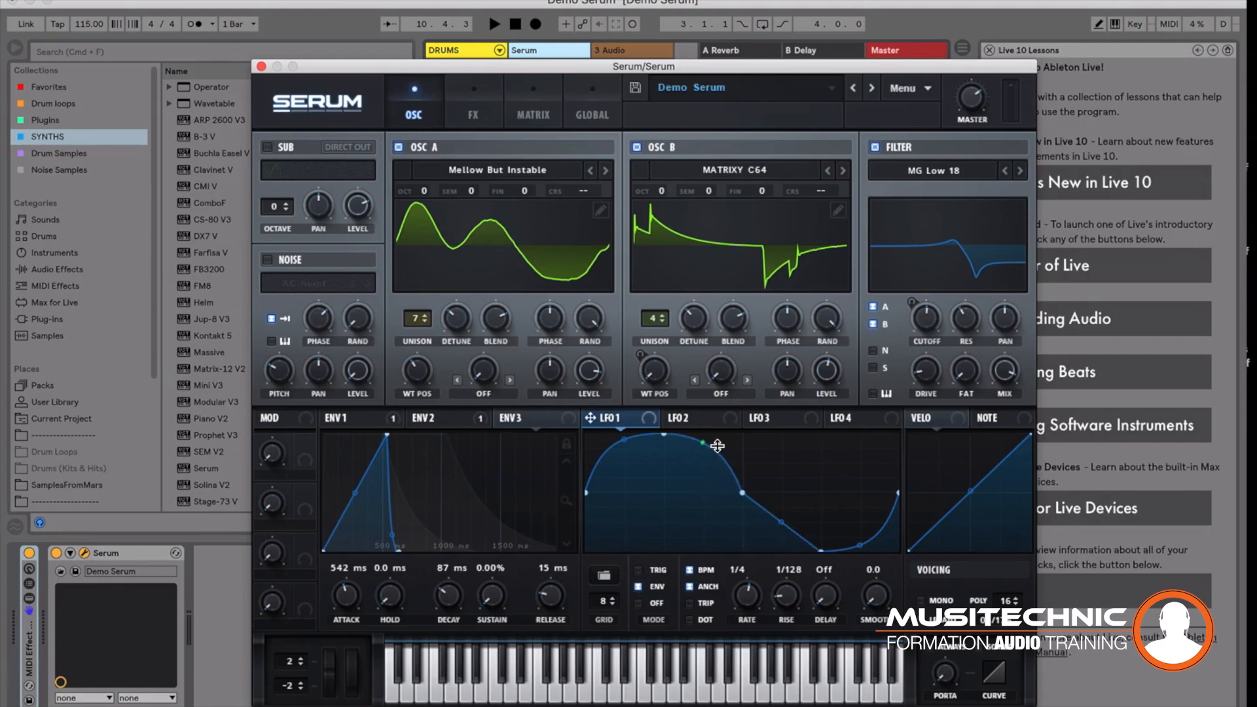
{"action": "left_click_drag", "start_coordinate": [779, 530], "coordinate": [772, 550]}
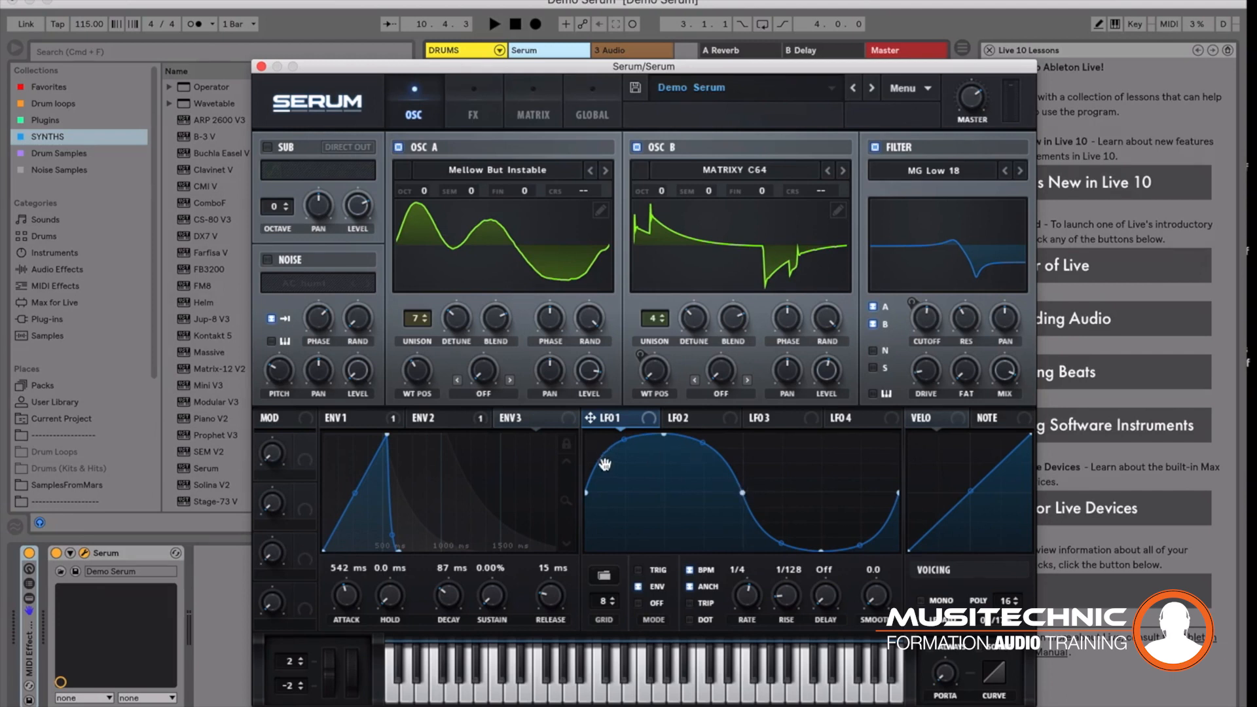
Draw an irregular stepped pattern across LFO 1's whole grid.
{"action": "mouse_move", "coordinate": [611, 471]}
{"action": "left_mouse_down"}
{"action": "mouse_move", "coordinate": [650, 478]}
{"action": "mouse_move", "coordinate": [753, 548]}
{"action": "mouse_move", "coordinate": [818, 462]}
{"action": "mouse_move", "coordinate": [870, 500]}
{"action": "mouse_move", "coordinate": [878, 478]}
{"action": "mouse_move", "coordinate": [886, 512]}
{"action": "left_mouse_up"}
{"action": "left_click", "coordinate": [876, 514]}
{"action": "left_click", "coordinate": [732, 478]}
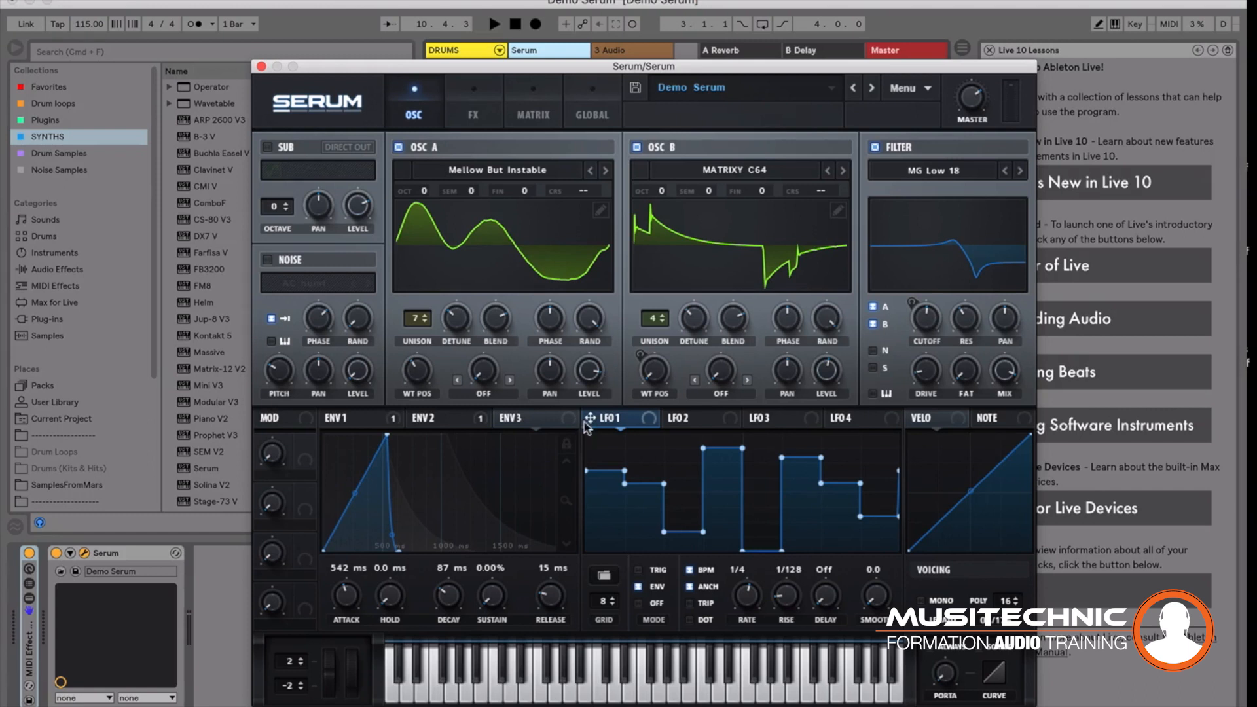
Assign LFO 1 to Osc B's level, turn off Osc A, and briefly play back the sound.
{"action": "left_click_drag", "start_coordinate": [584, 423], "coordinate": [817, 355]}
{"action": "left_click", "coordinate": [398, 146]}
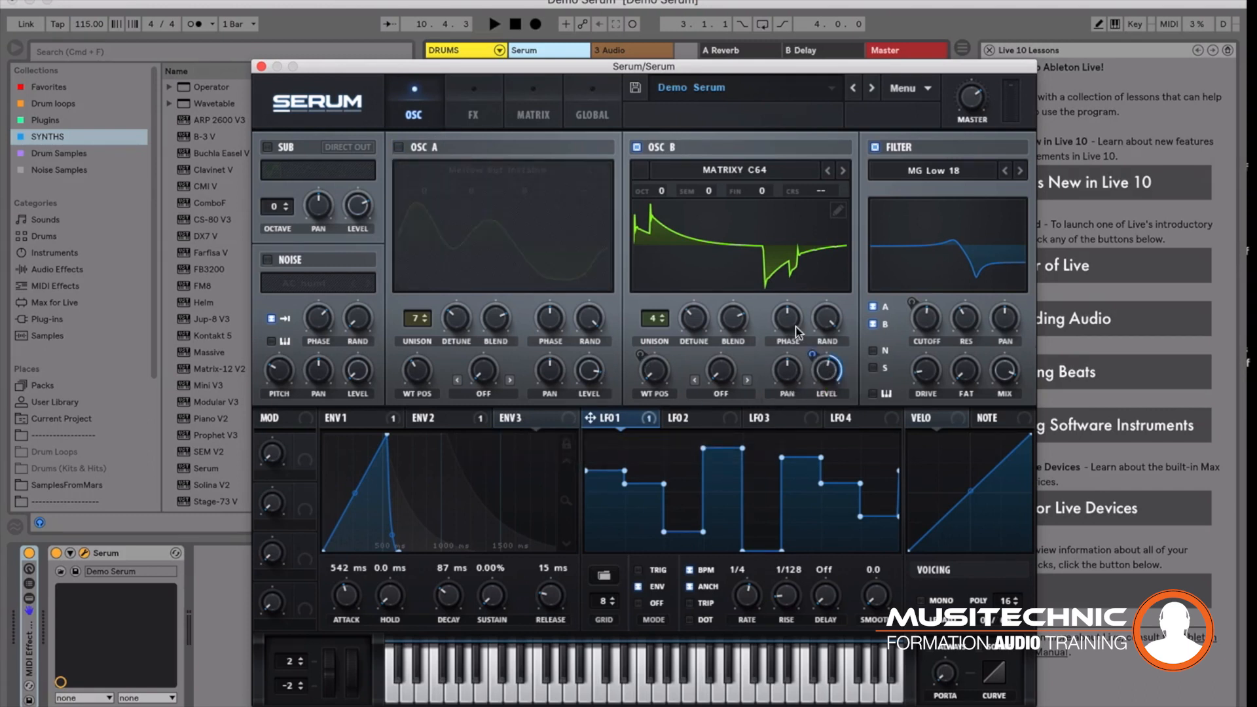
{"action": "key", "text": "space"}
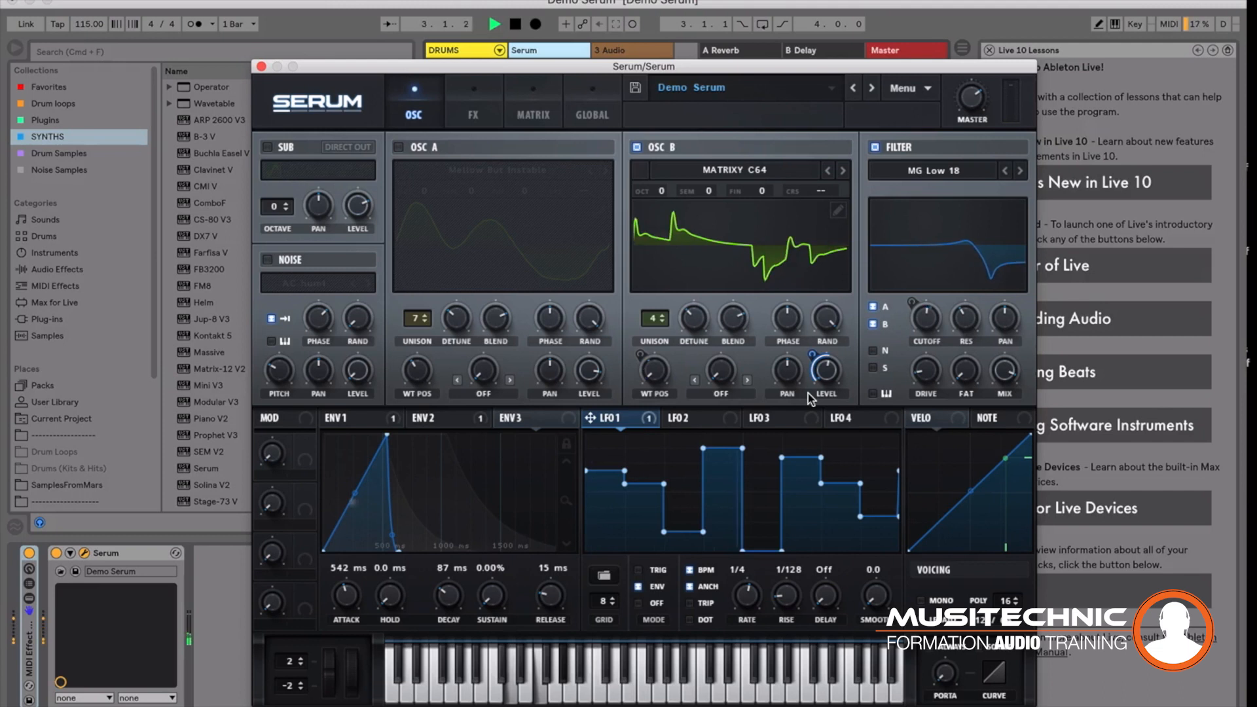
{"action": "key", "text": "space"}
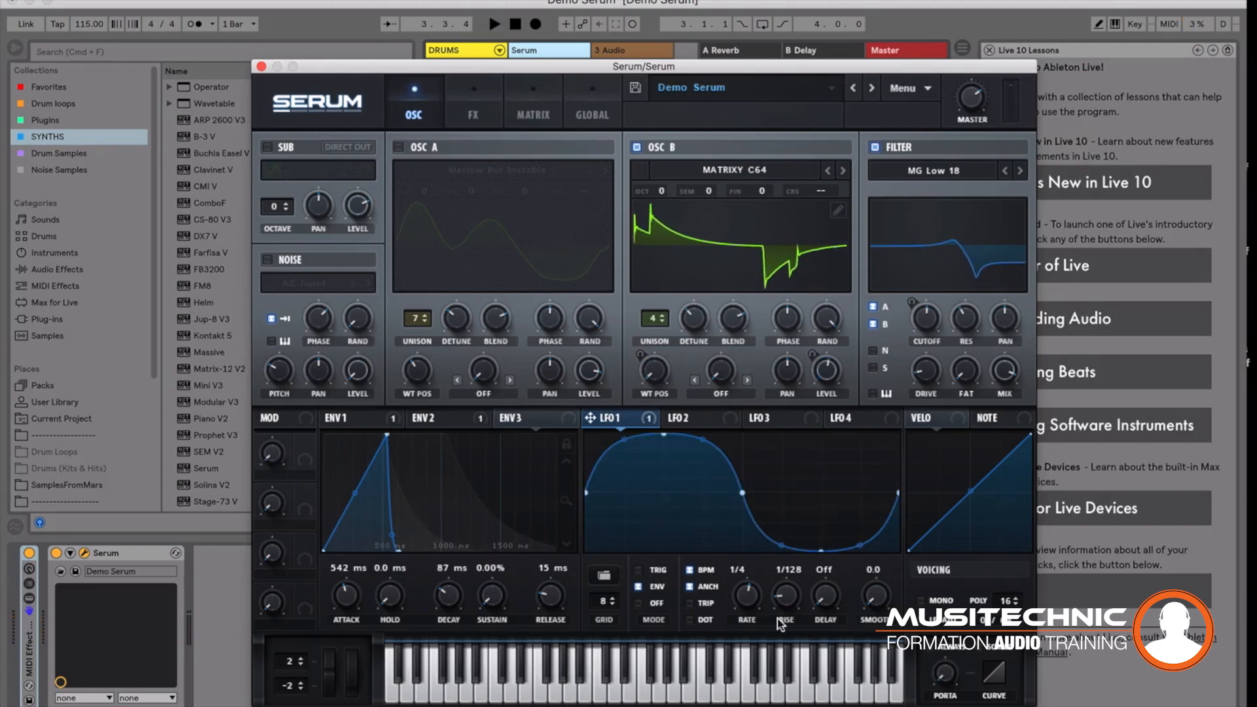
{"action": "left_click_drag", "start_coordinate": [625, 445], "coordinate": [633, 483]}
{"action": "mouse_move", "coordinate": [742, 493]}
{"action": "left_mouse_down"}
{"action": "mouse_move", "coordinate": [780, 491]}
{"action": "mouse_move", "coordinate": [745, 491]}
{"action": "mouse_move", "coordinate": [772, 493]}
{"action": "mouse_move", "coordinate": [752, 496]}
{"action": "mouse_move", "coordinate": [780, 477]}
{"action": "mouse_move", "coordinate": [747, 478]}
{"action": "mouse_move", "coordinate": [746, 452]}
{"action": "mouse_move", "coordinate": [776, 462]}
{"action": "mouse_move", "coordinate": [773, 491]}
{"action": "mouse_move", "coordinate": [803, 494]}
{"action": "mouse_move", "coordinate": [748, 492]}
{"action": "mouse_move", "coordinate": [744, 445]}
{"action": "mouse_move", "coordinate": [792, 448]}
{"action": "mouse_move", "coordinate": [788, 490]}
{"action": "mouse_move", "coordinate": [747, 491]}
{"action": "left_mouse_up"}
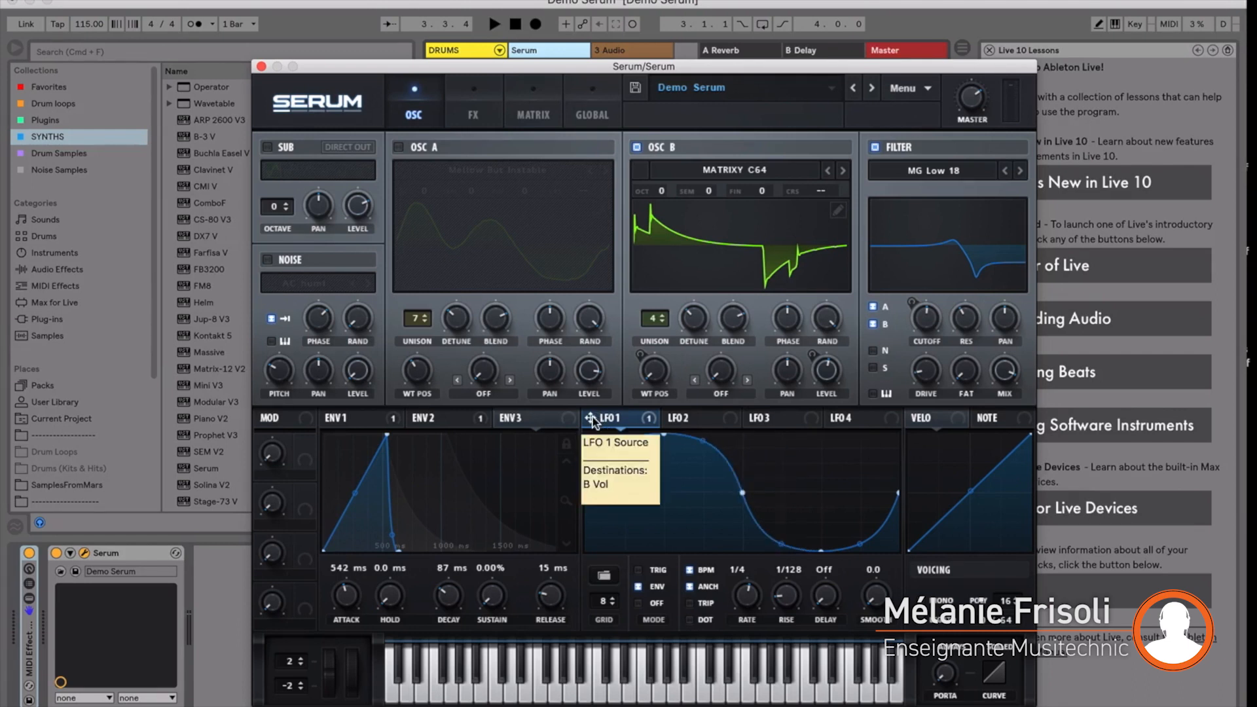
{"action": "mouse_move", "coordinate": [588, 418]}
{"action": "left_mouse_down"}
{"action": "mouse_move", "coordinate": [597, 444]}
{"action": "mouse_move", "coordinate": [598, 422]}
{"action": "left_mouse_up"}
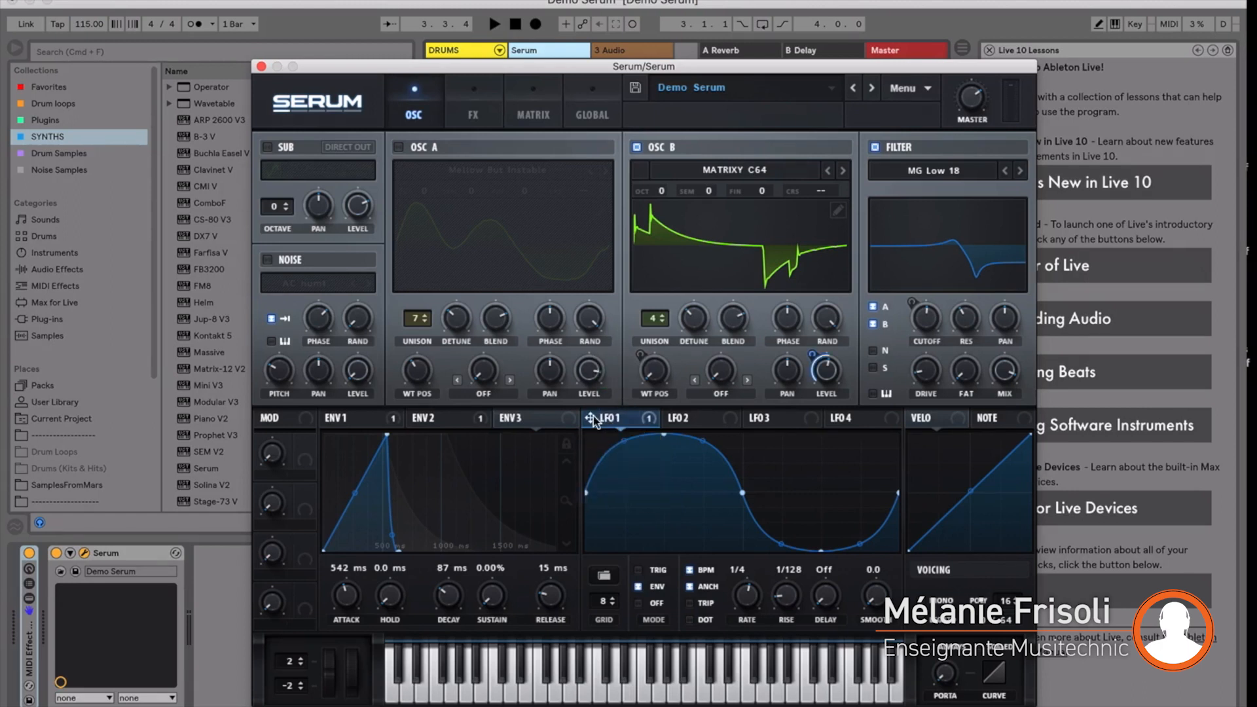
Remove the LFO 1 modulator from Osc B's level and assign LFO 1 to that level again.
{"action": "right_click", "coordinate": [828, 376]}
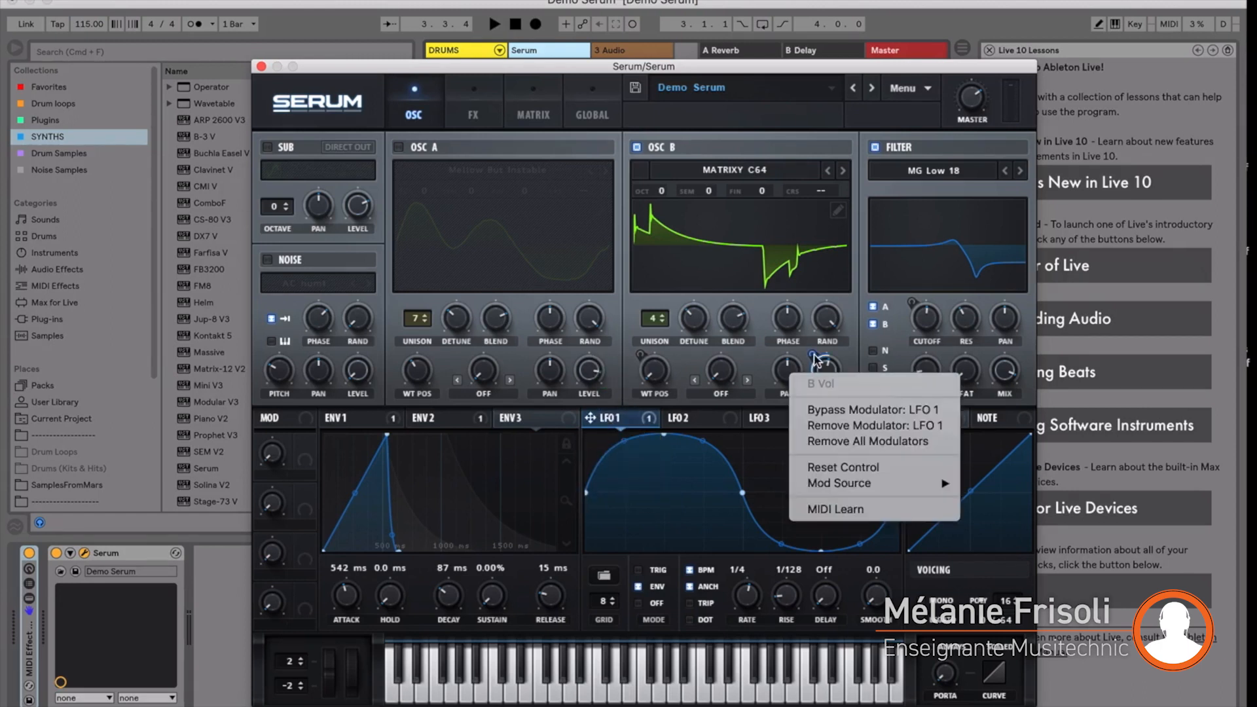
{"action": "left_click", "coordinate": [831, 424]}
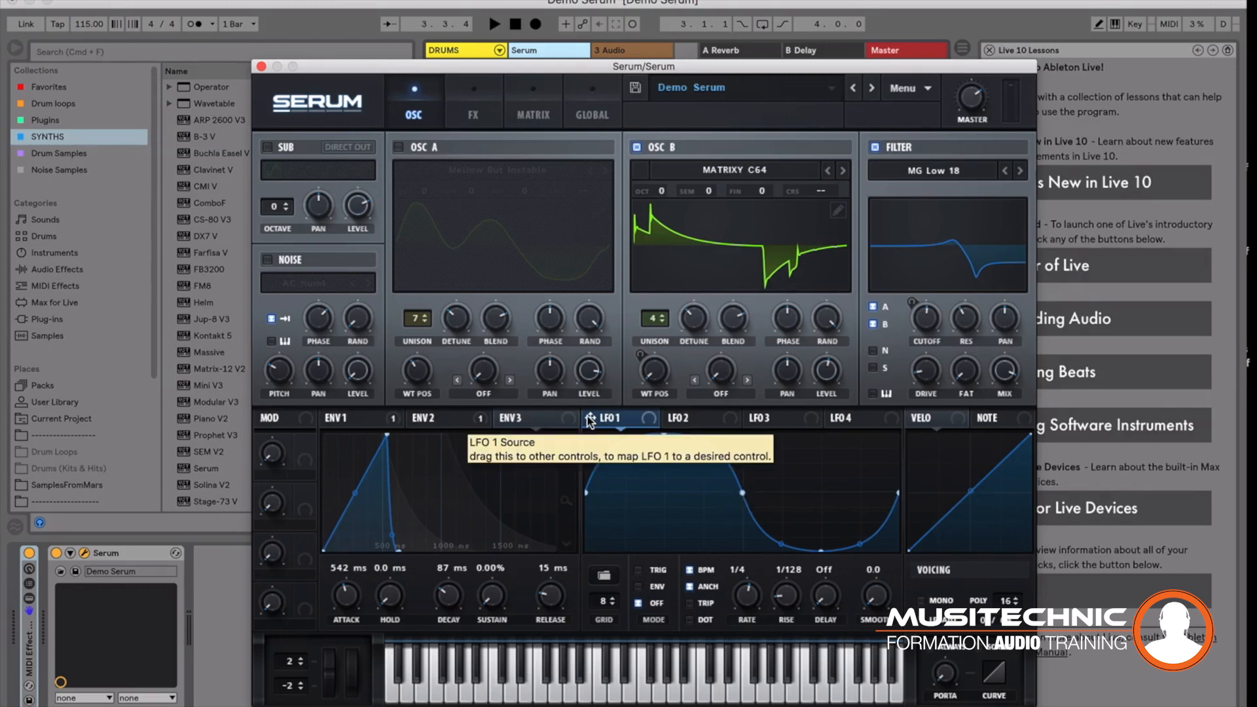
{"action": "left_click_drag", "start_coordinate": [591, 420], "coordinate": [810, 374]}
{"action": "right_click", "coordinate": [810, 374]}
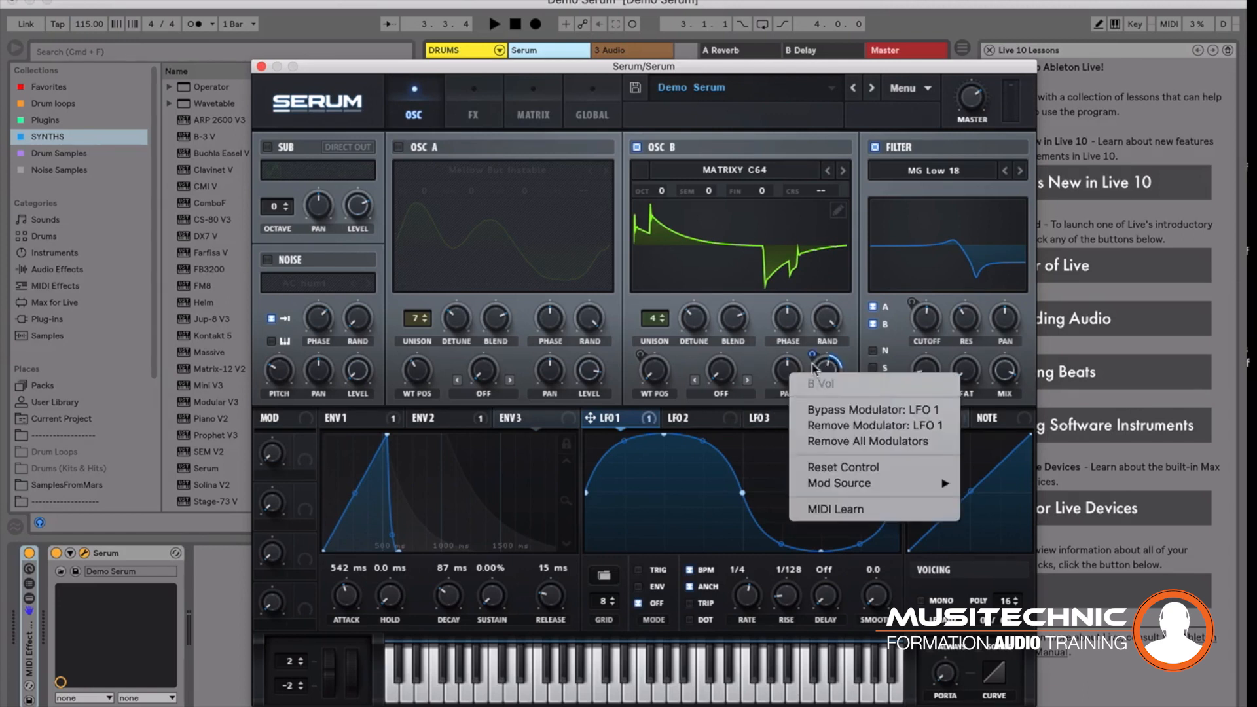
{"action": "left_click", "coordinate": [814, 360]}
{"action": "mouse_move", "coordinate": [812, 355]}
{"action": "left_mouse_down"}
{"action": "mouse_move", "coordinate": [818, 328]}
{"action": "mouse_move", "coordinate": [817, 341]}
{"action": "left_mouse_up"}
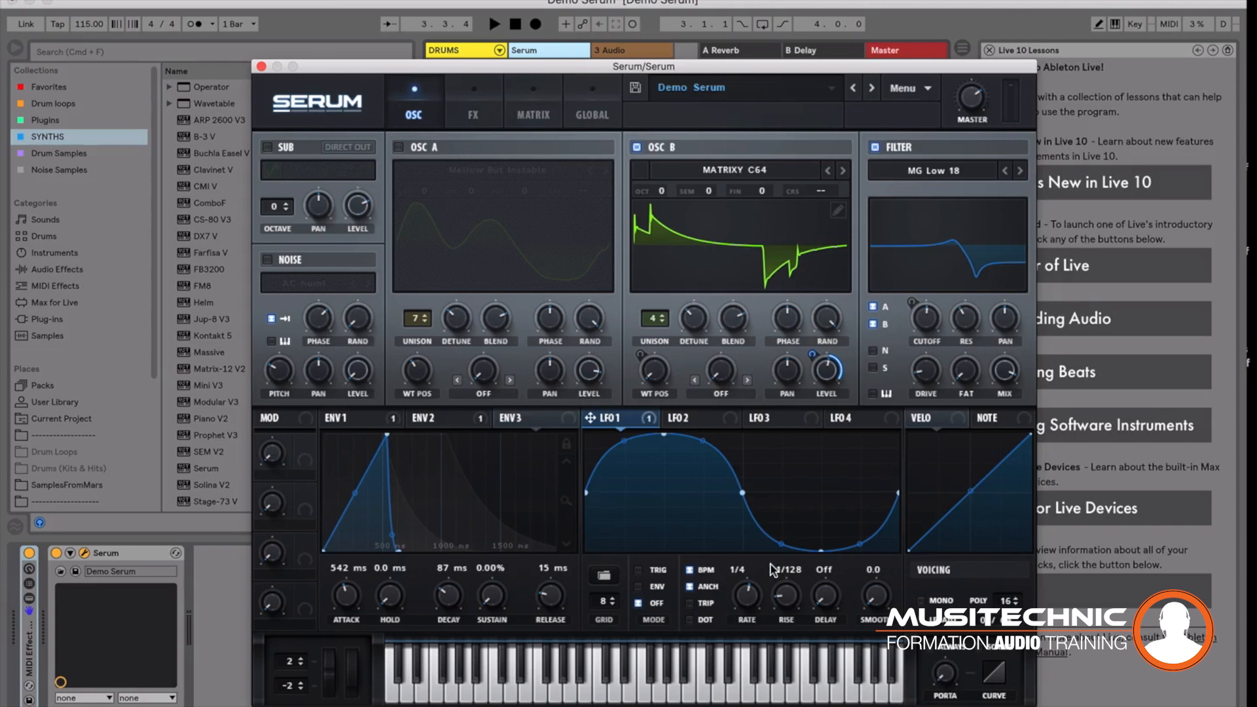
Reduce LFO 1's modulation depth on Osc B's level to about 18 during playback.
{"action": "key", "text": "space"}
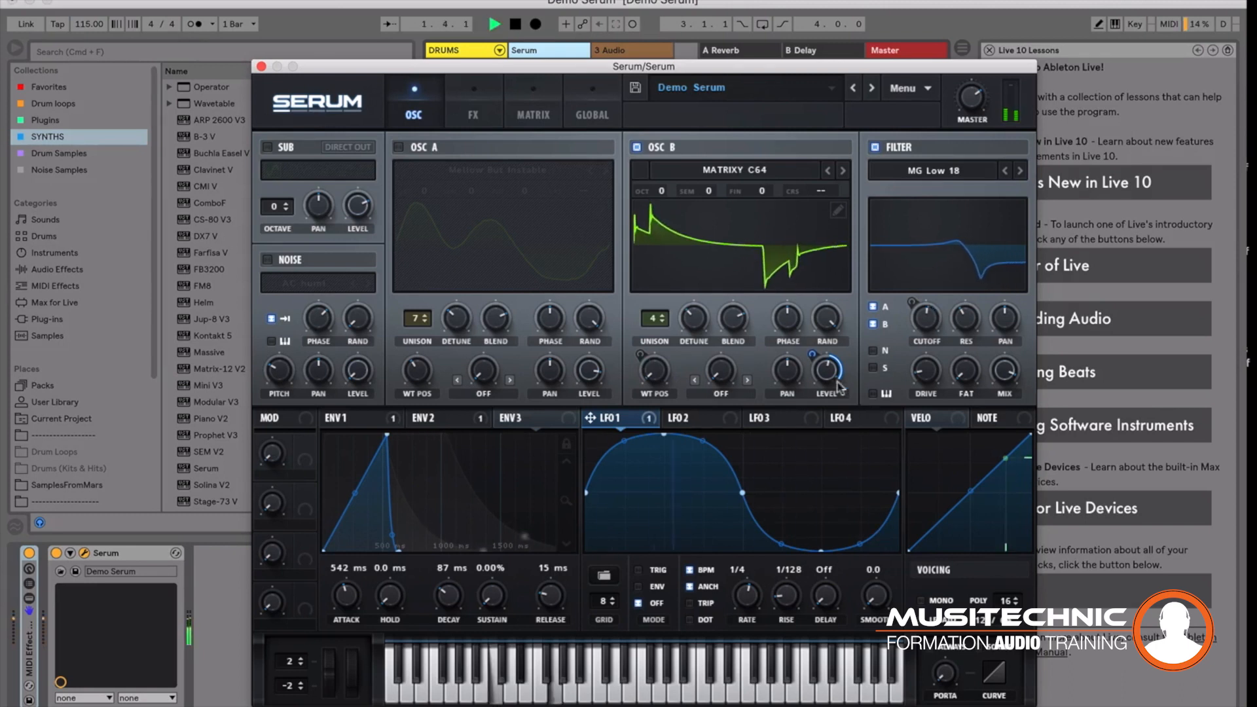
{"action": "left_click_drag", "start_coordinate": [812, 356], "coordinate": [812, 376]}
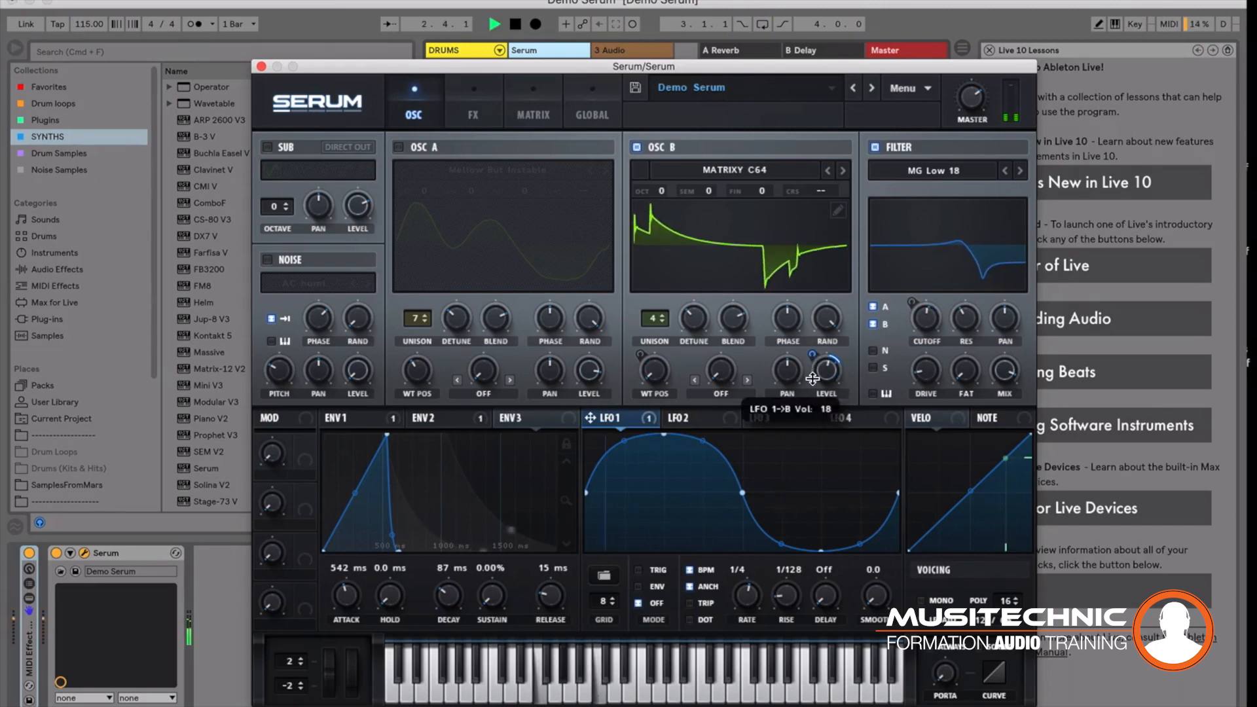
{"action": "key", "text": "space"}
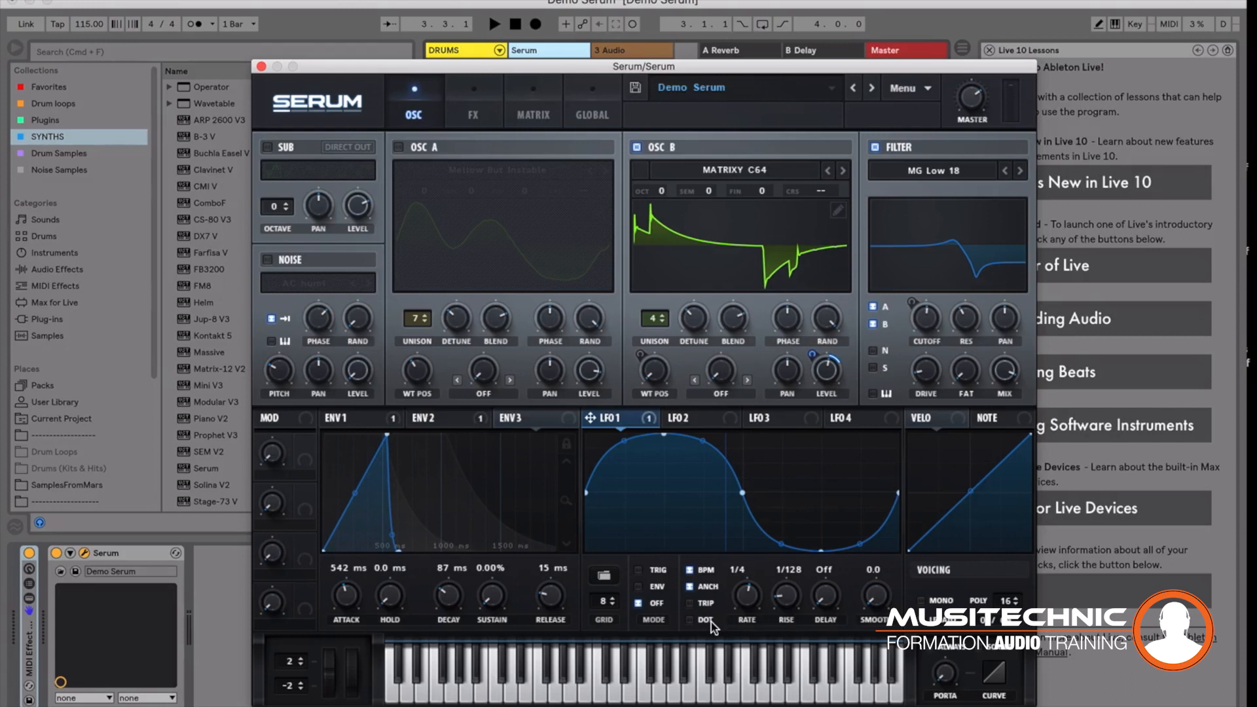
Audition LFO 1 rates such as 1/2 and 1/4 during playback, settle on 1/16, and set its rise to 4 bar.
{"action": "left_click", "coordinate": [689, 571]}
{"action": "left_click", "coordinate": [689, 570]}
{"action": "mouse_move", "coordinate": [746, 594]}
{"action": "left_mouse_down"}
{"action": "mouse_move", "coordinate": [745, 622]}
{"action": "mouse_move", "coordinate": [744, 575]}
{"action": "left_mouse_up"}
{"action": "key", "text": "space"}
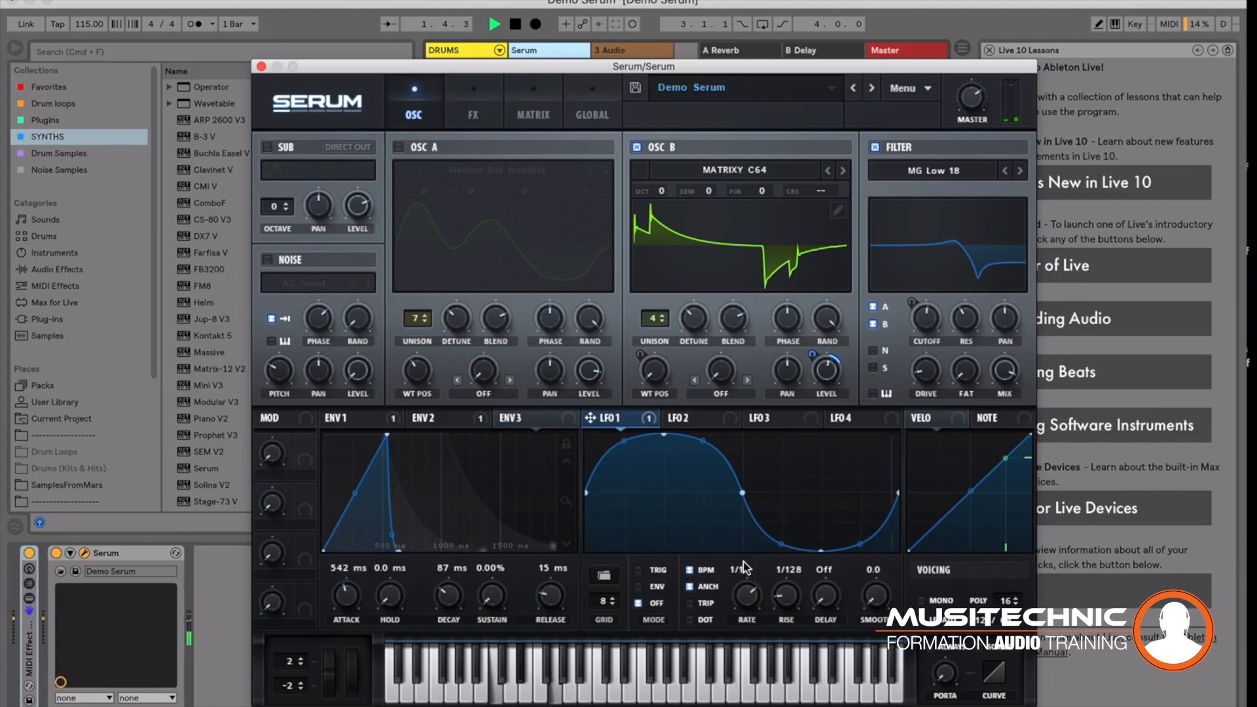
{"action": "left_click_drag", "start_coordinate": [743, 571], "coordinate": [740, 610]}
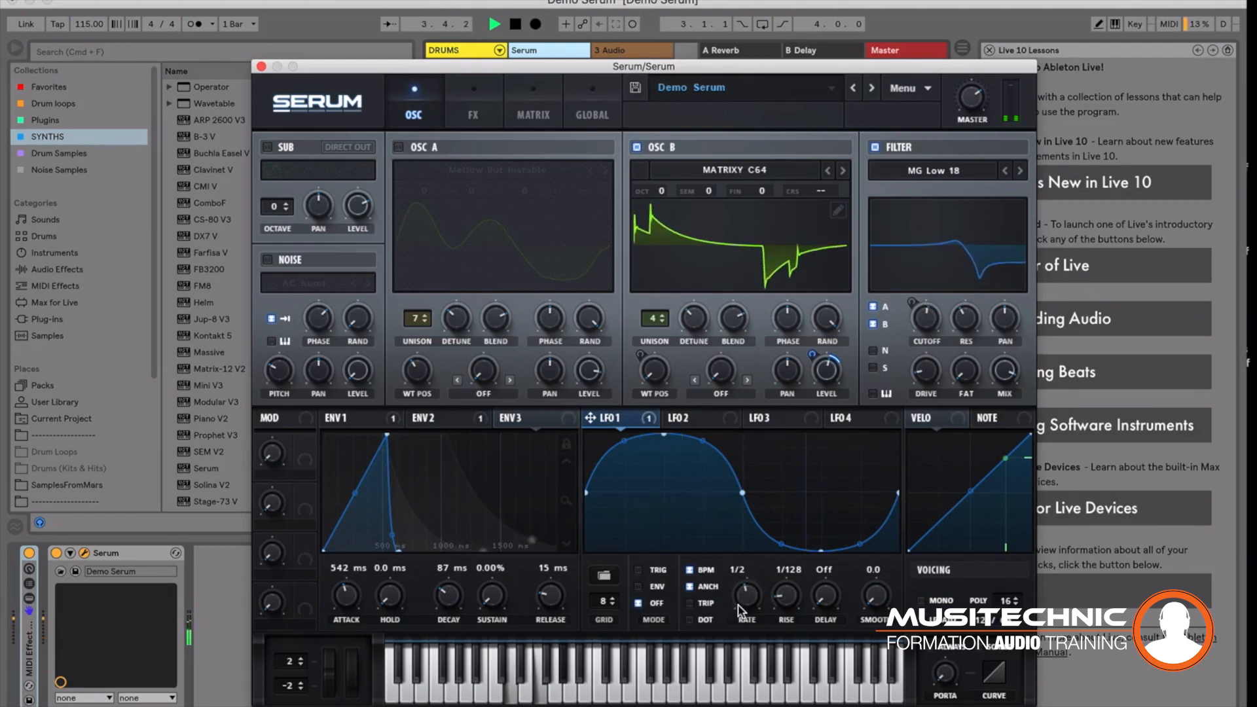
{"action": "left_click_drag", "start_coordinate": [739, 609], "coordinate": [737, 571]}
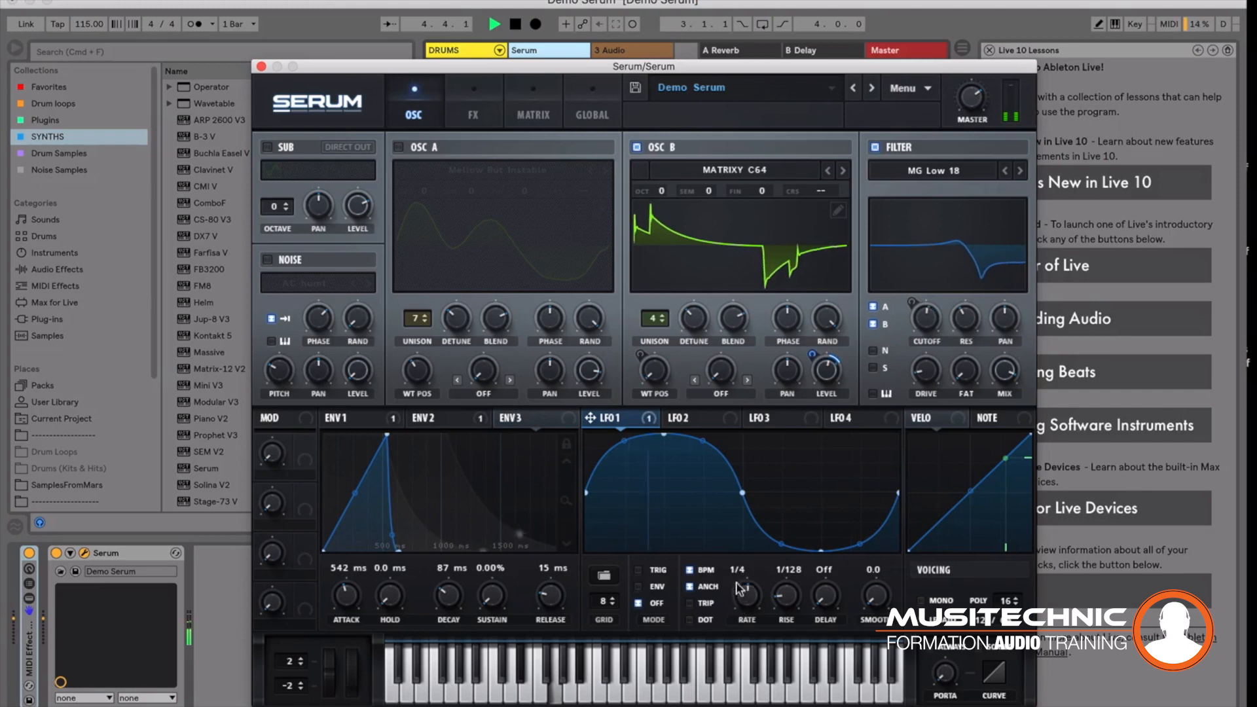
{"action": "key", "text": "space"}
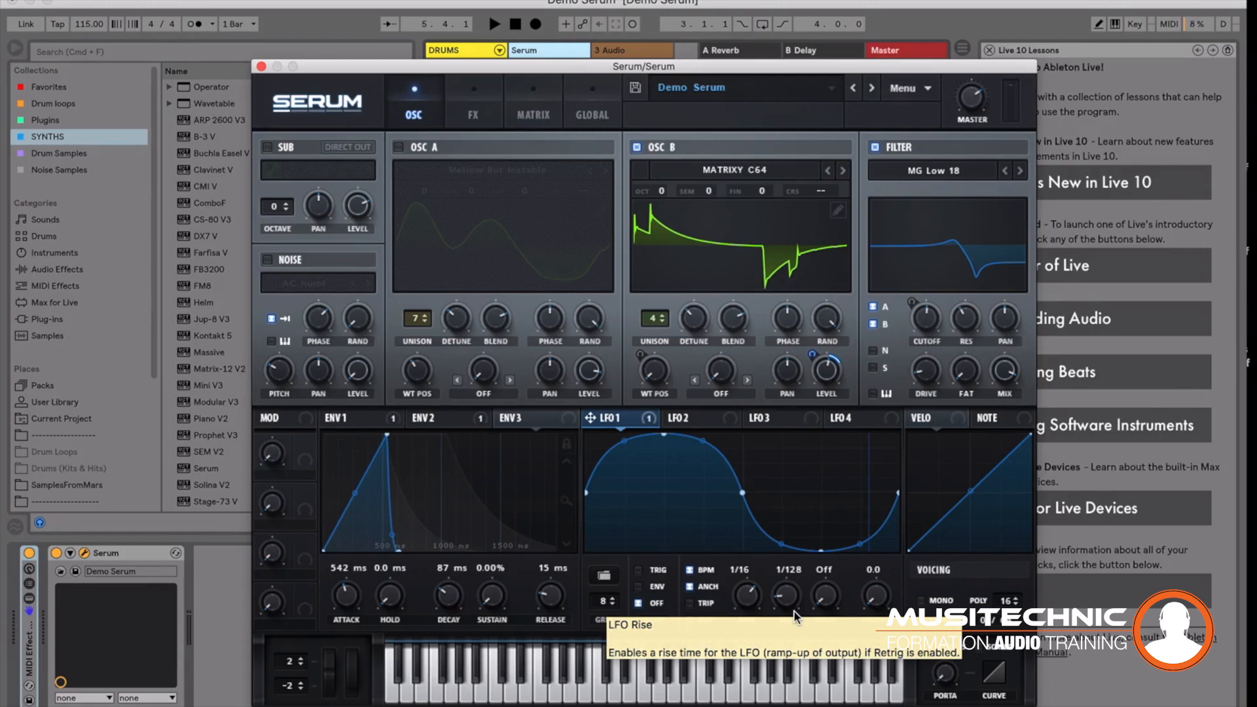
{"action": "left_click_drag", "start_coordinate": [795, 615], "coordinate": [784, 553]}
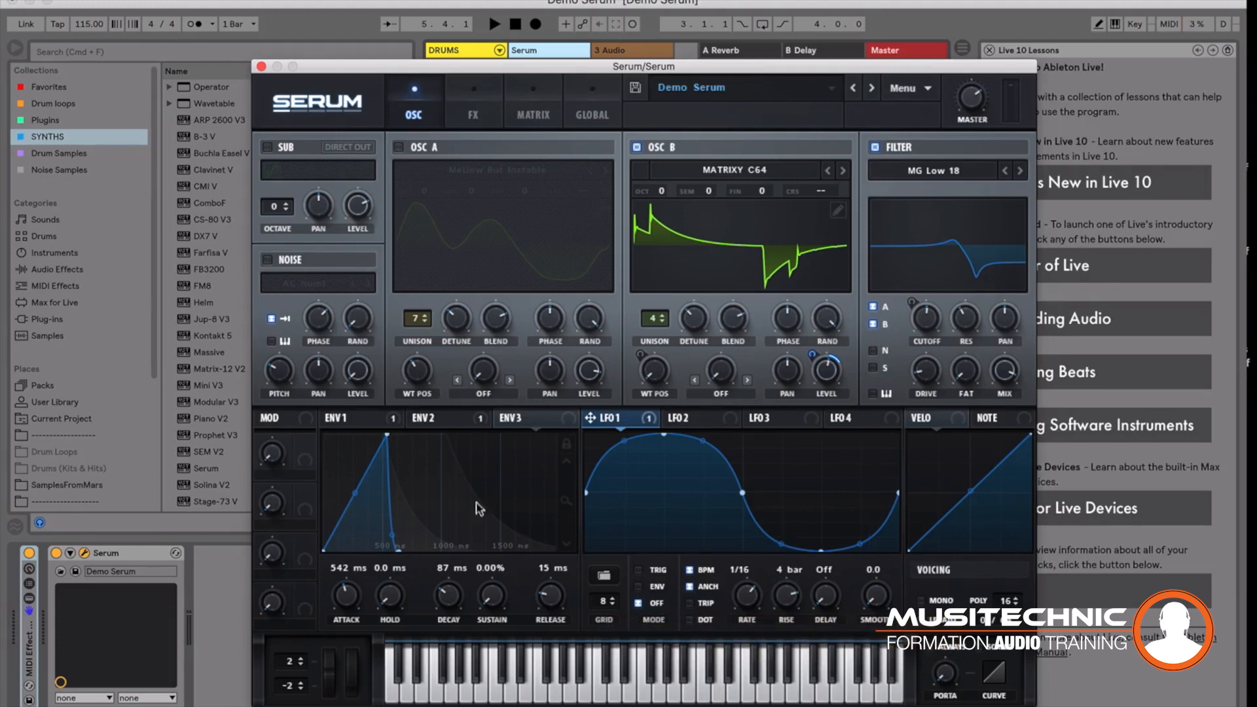
Shape Env 1 with a 7.9 ms attack, 0.0 ms hold and -1.9 dB sustain, starting playback to hear it.
{"action": "left_click", "coordinate": [352, 423]}
{"action": "left_click_drag", "start_coordinate": [388, 436], "coordinate": [340, 437]}
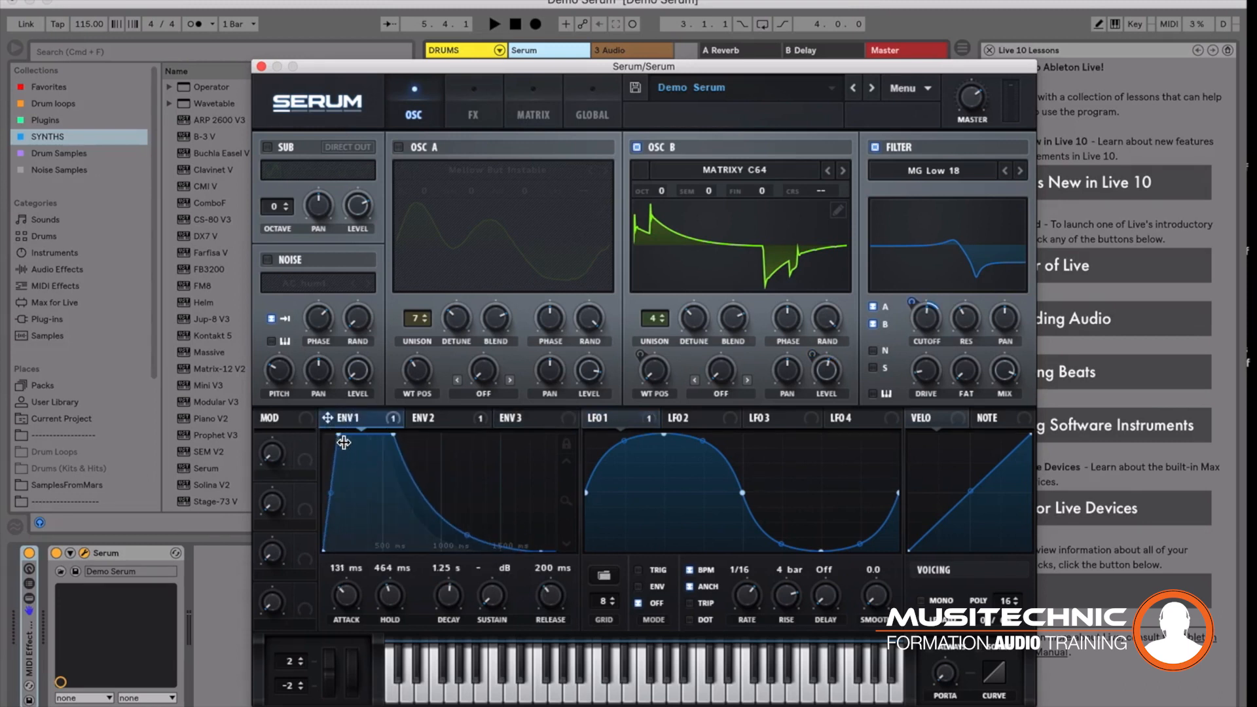
{"action": "left_click_drag", "start_coordinate": [338, 435], "coordinate": [296, 444]}
{"action": "left_click_drag", "start_coordinate": [496, 605], "coordinate": [488, 485]}
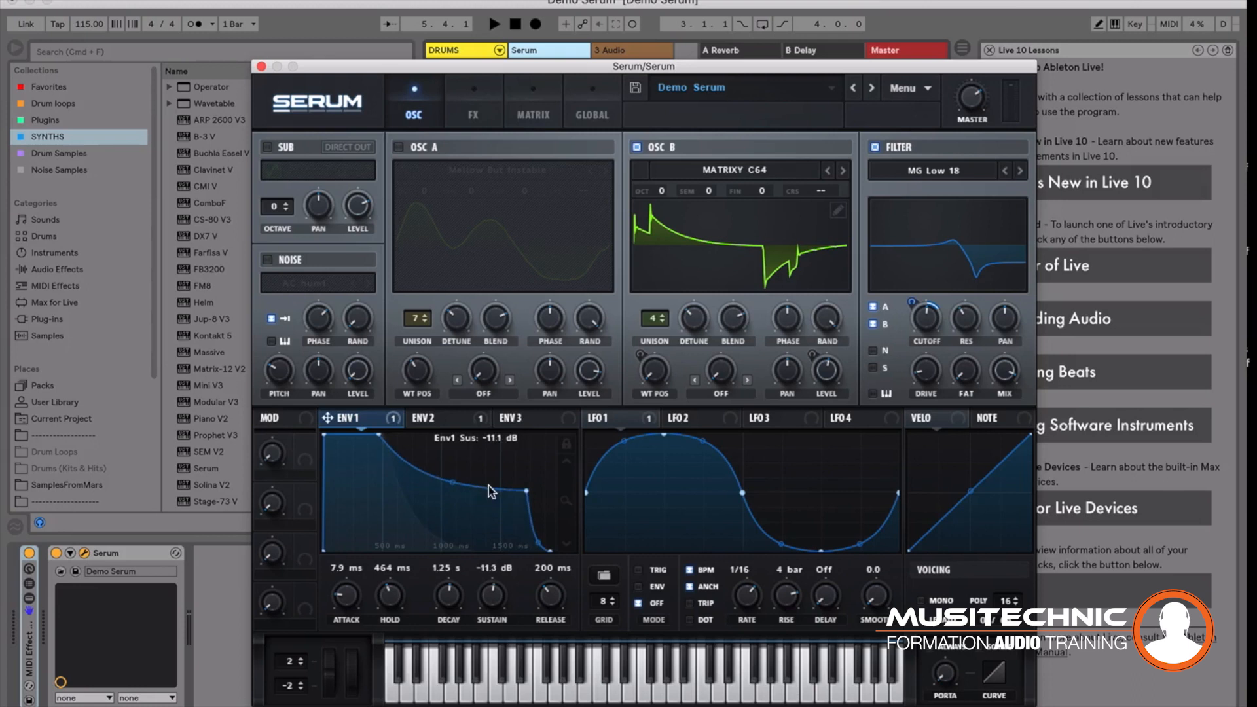
{"action": "left_click_drag", "start_coordinate": [381, 599], "coordinate": [382, 629]}
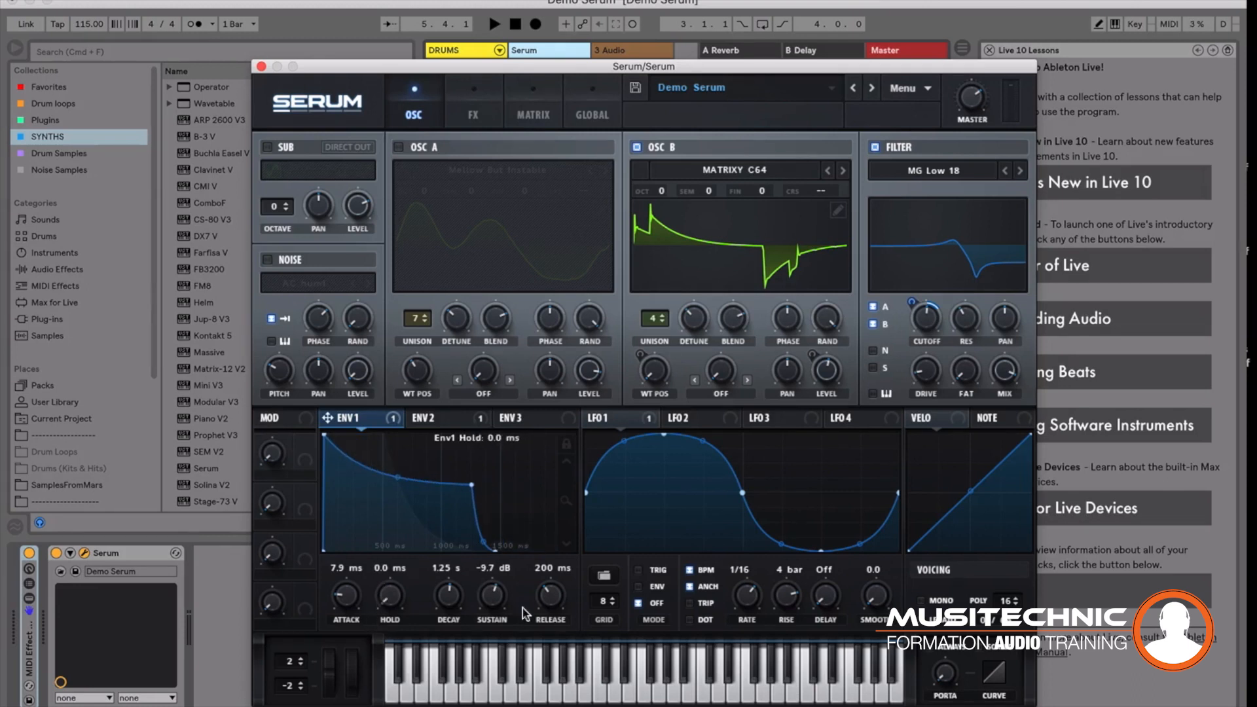
{"action": "key", "text": "space"}
{"action": "left_click_drag", "start_coordinate": [490, 604], "coordinate": [496, 556]}
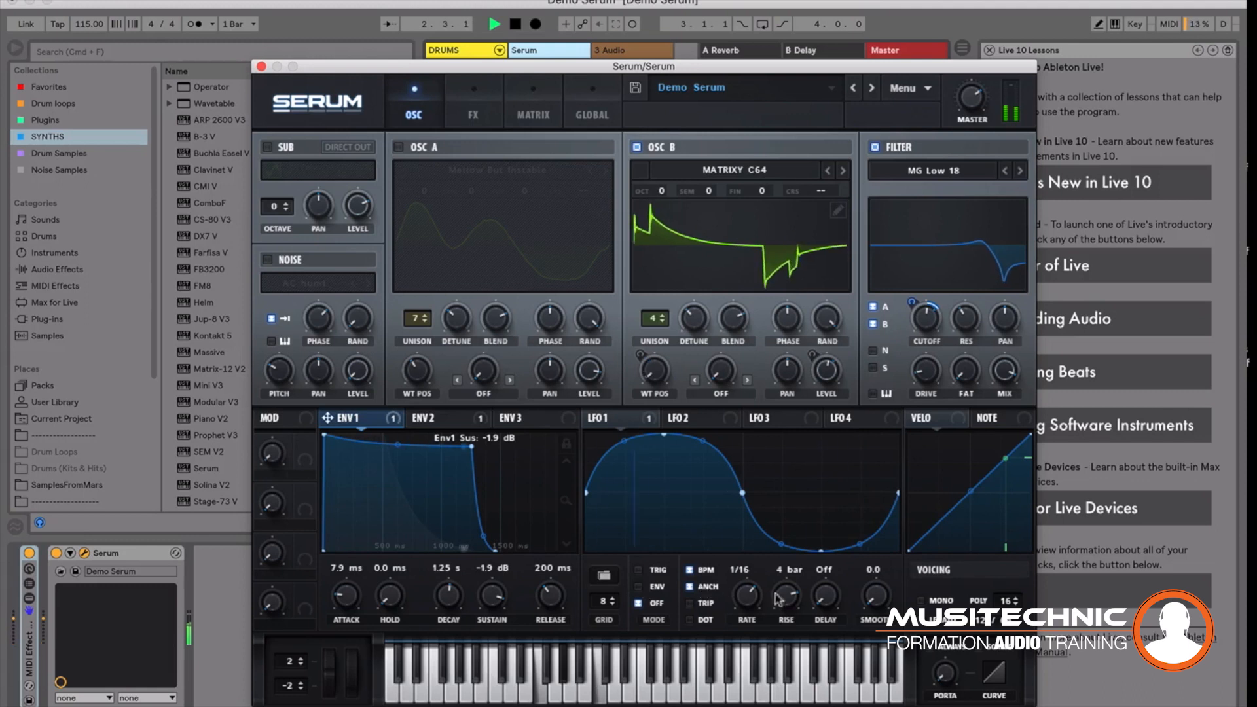
Shorten LFO 1's rise to one bar and set its rate to 1/8 during playback.
{"action": "left_click_drag", "start_coordinate": [789, 598], "coordinate": [788, 622]}
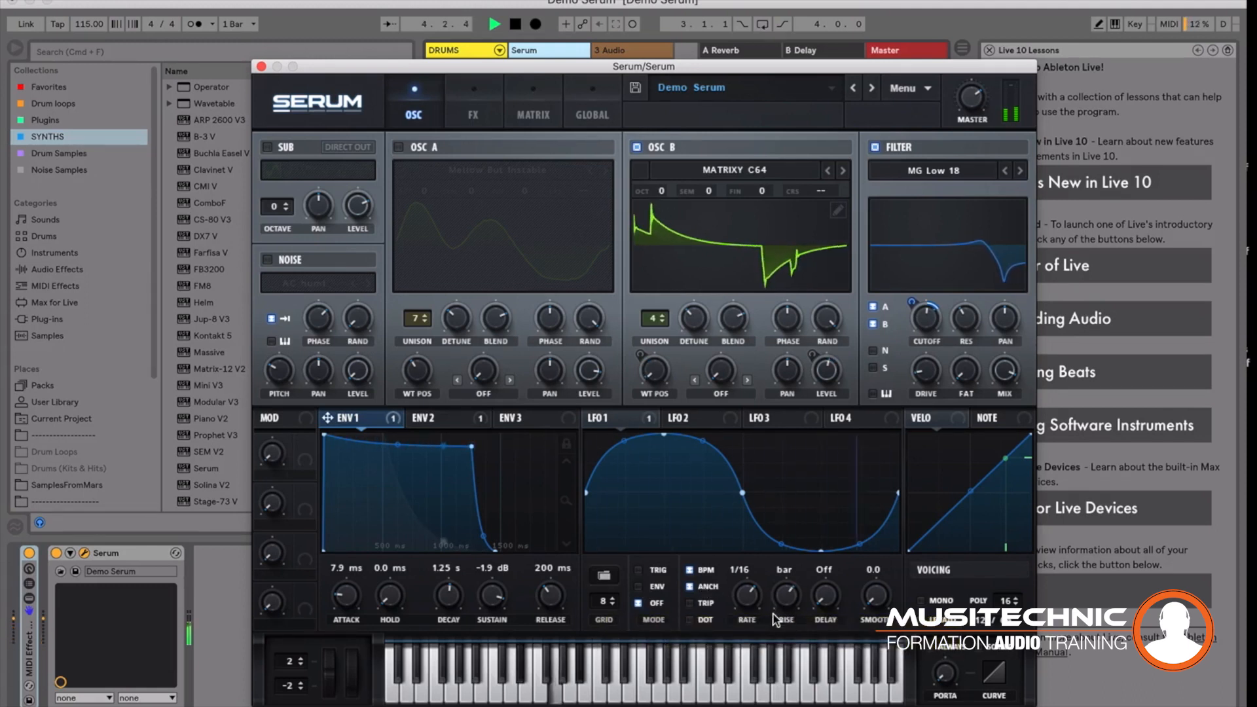
{"action": "left_click_drag", "start_coordinate": [752, 605], "coordinate": [754, 625]}
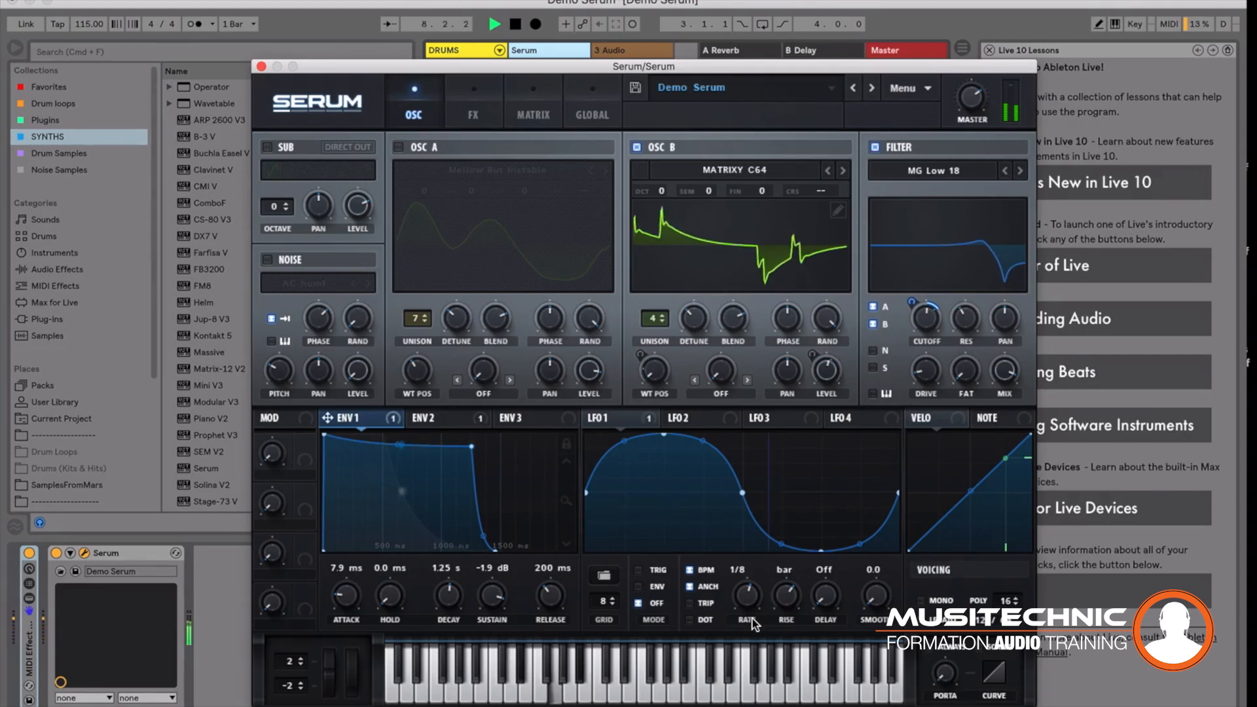
{"action": "key", "text": "space"}
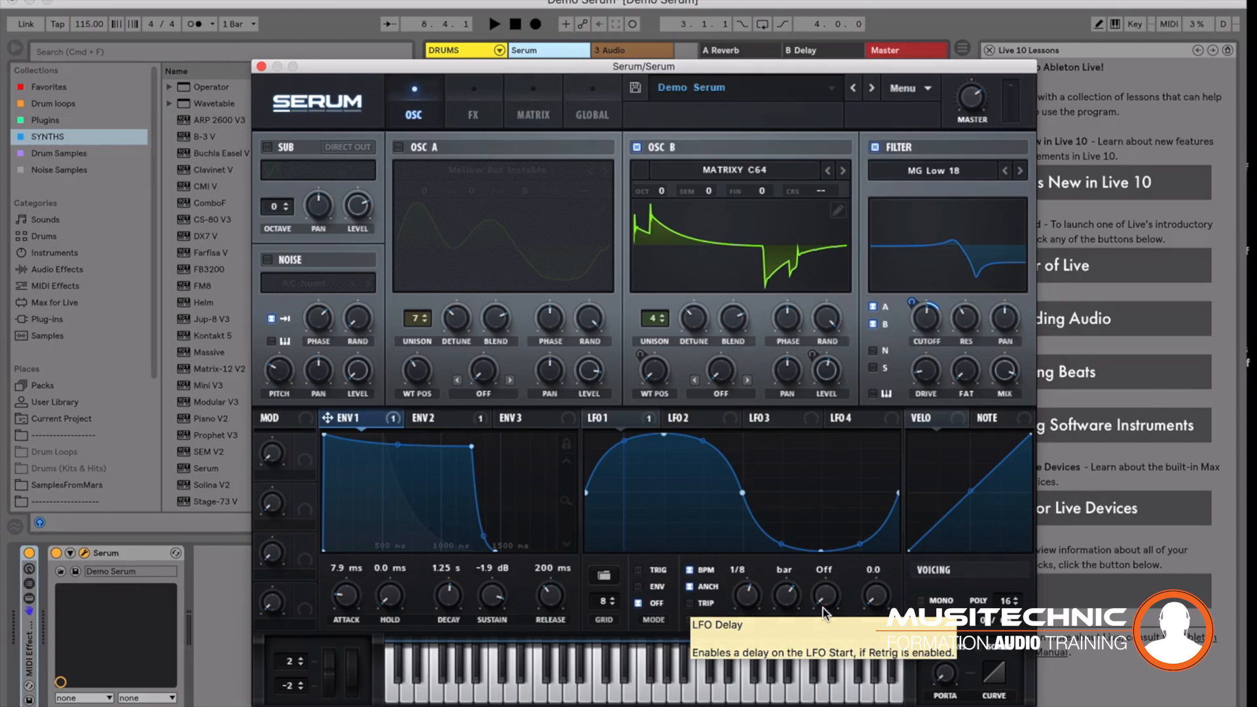
Set LFO 1's delay to 1/4 and briefly play back the sound.
{"action": "left_click_drag", "start_coordinate": [824, 614], "coordinate": [841, 468]}
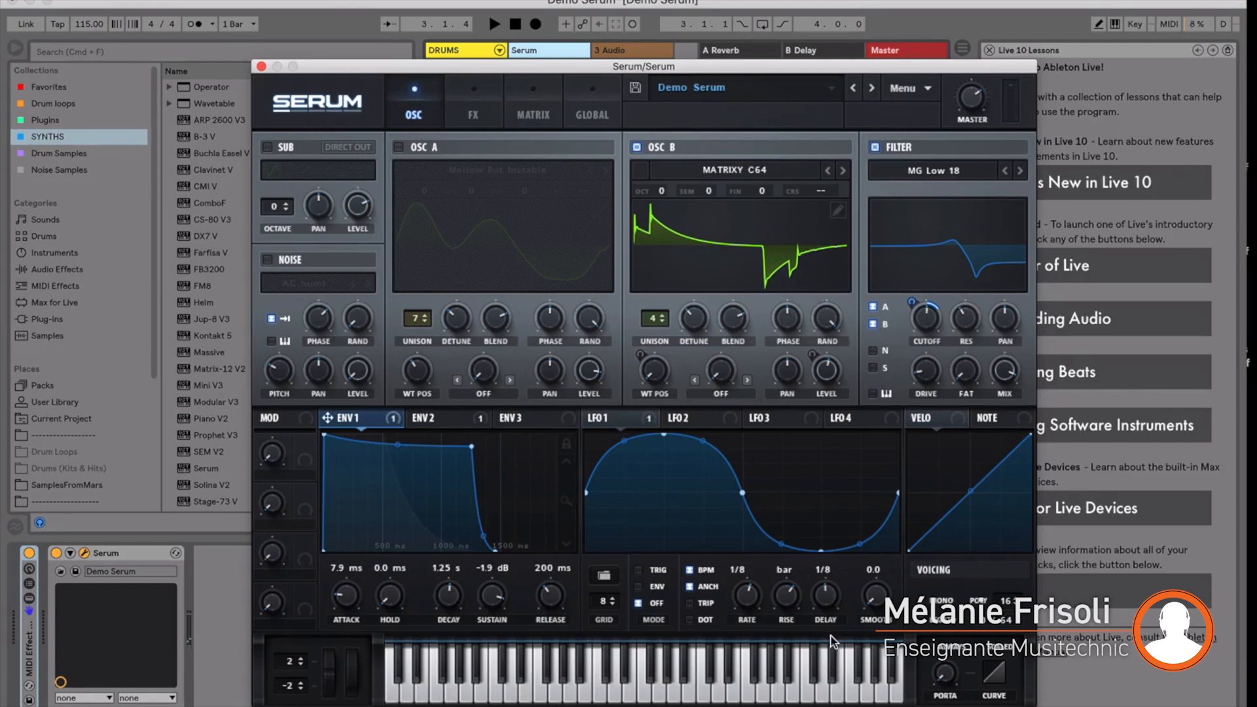
{"action": "left_click_drag", "start_coordinate": [826, 600], "coordinate": [825, 596]}
{"action": "key", "text": "space"}
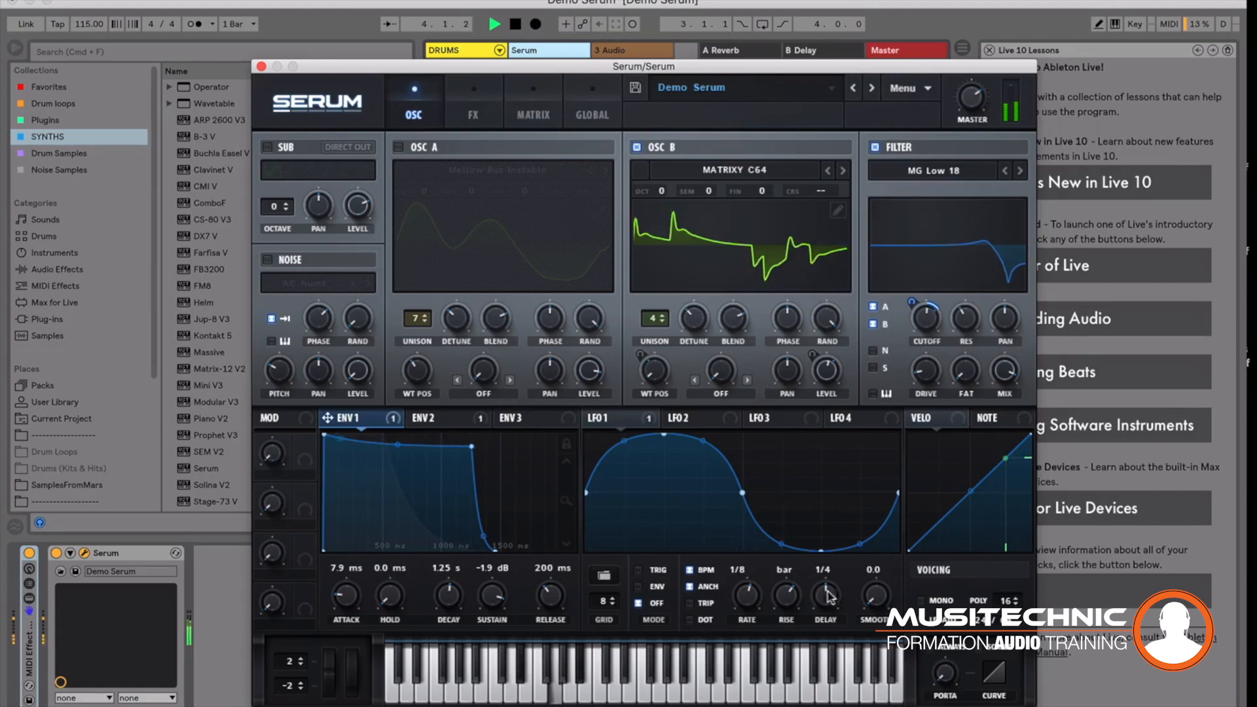
{"action": "key", "text": "space"}
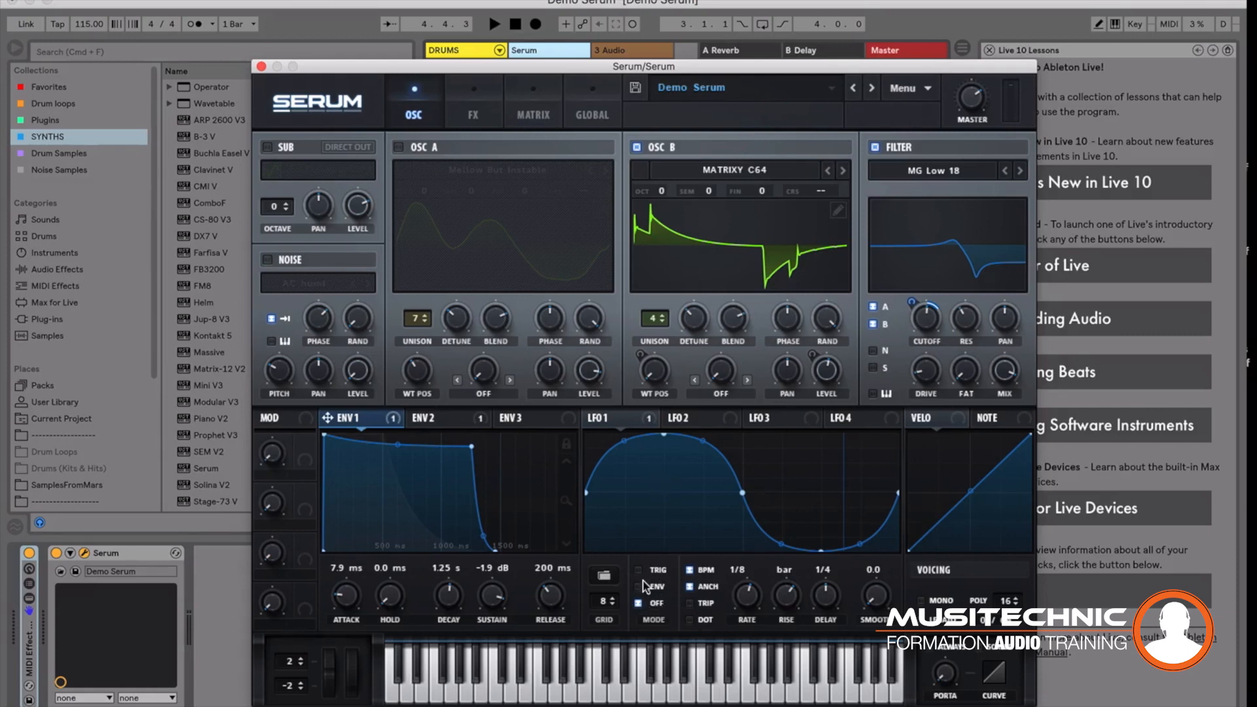
Try the Trig mode for LFO 1 and settle on the Env mode.
{"action": "mouse_move", "coordinate": [643, 580]}
{"action": "left_click", "coordinate": [639, 571]}
{"action": "left_click", "coordinate": [640, 587]}
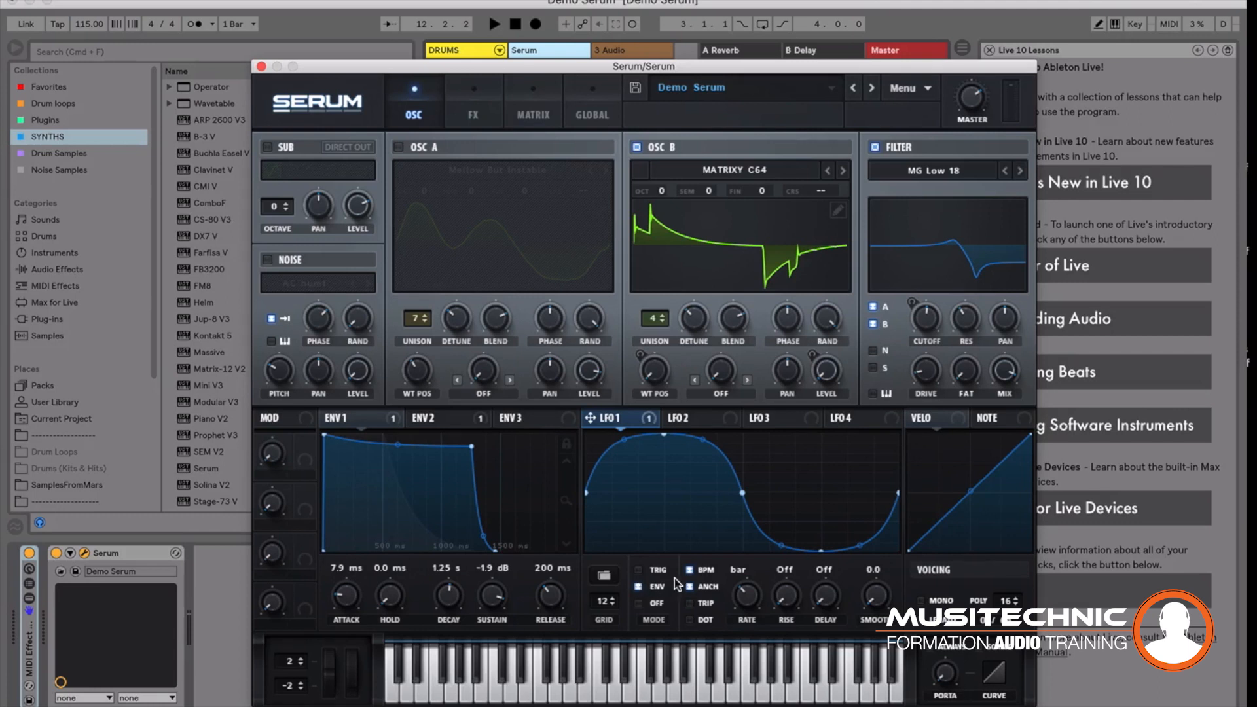
Set a loopback point at the middle of LFO 1's curve, set its rate to 1/8 and start playback.
{"action": "right_click", "coordinate": [743, 453]}
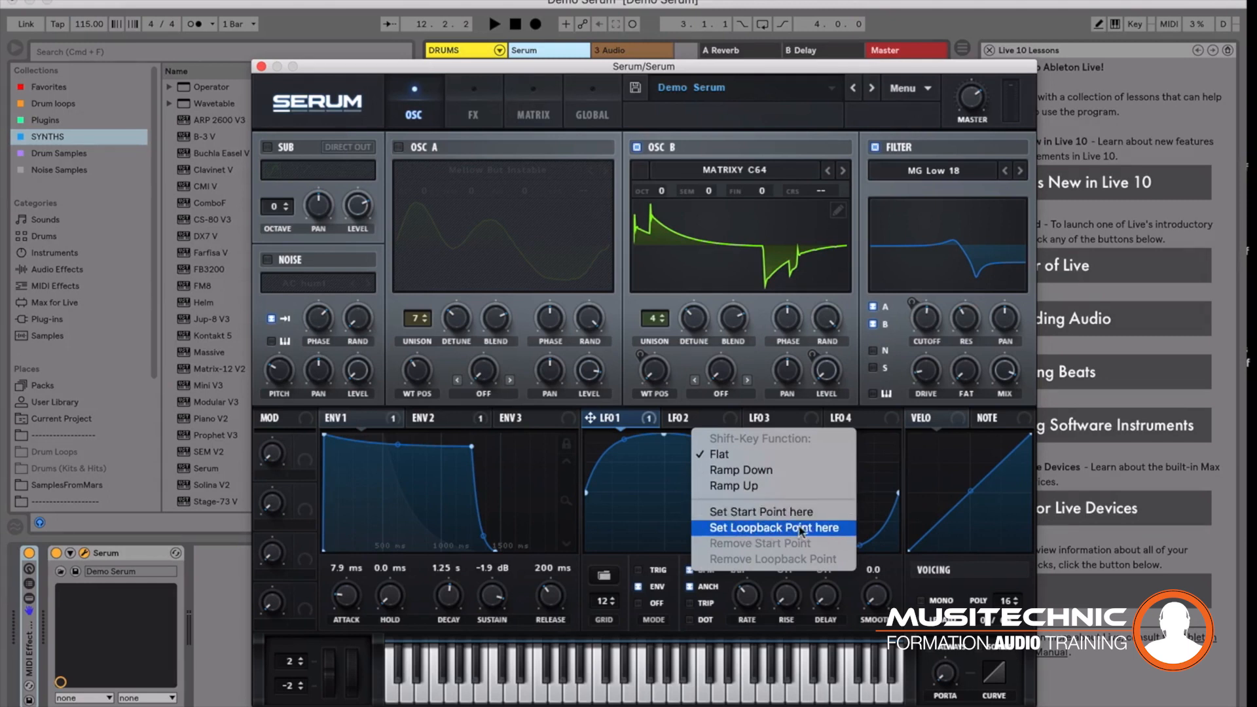
{"action": "left_click", "coordinate": [817, 527]}
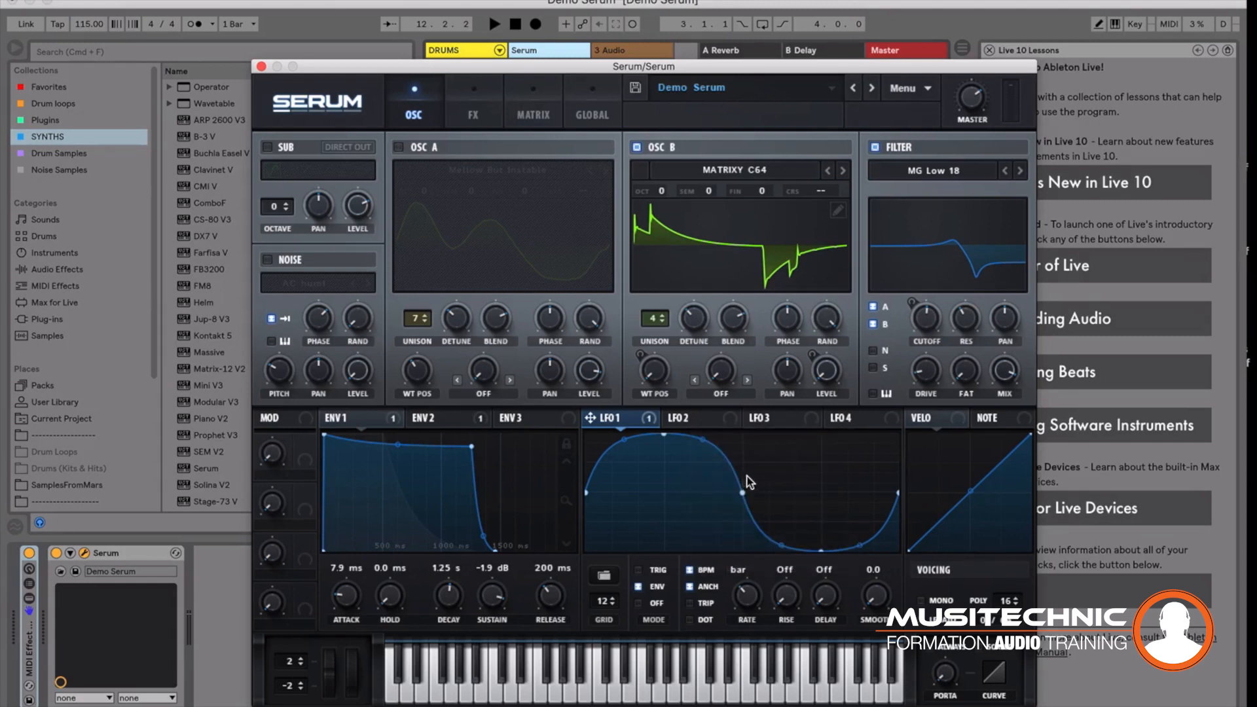
{"action": "left_click_drag", "start_coordinate": [754, 593], "coordinate": [759, 558]}
{"action": "key", "text": "space"}
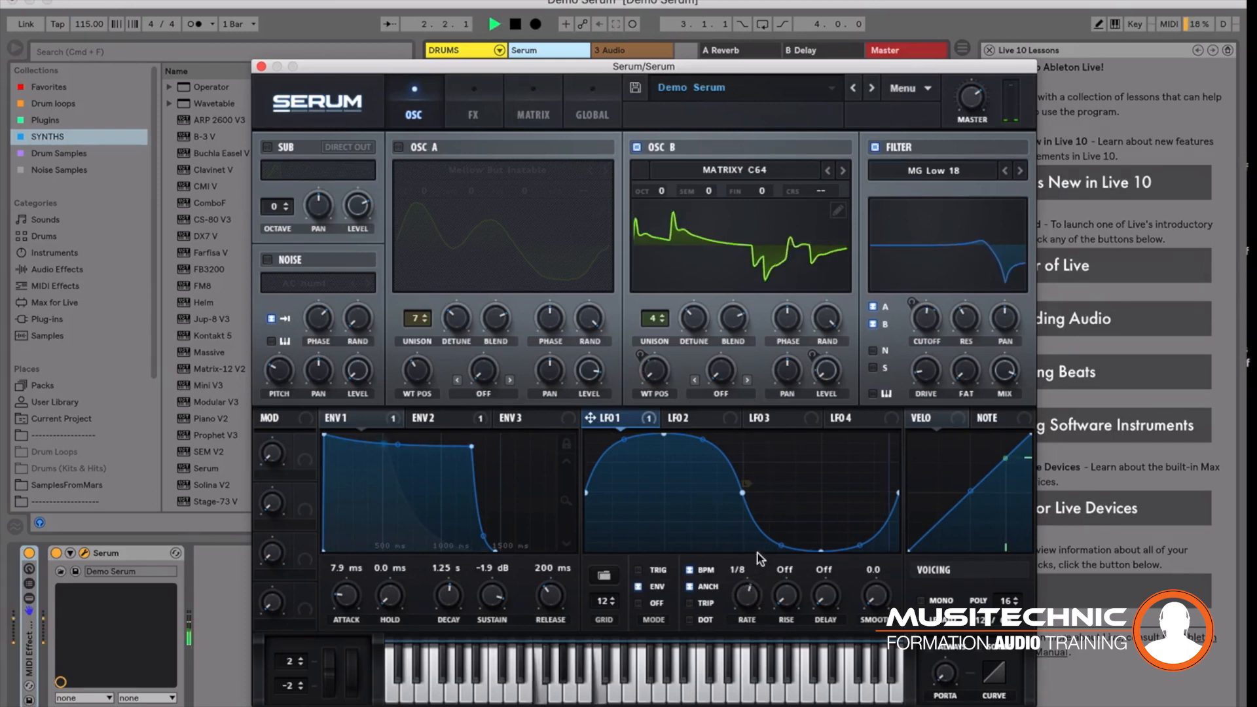
Reshape the second half of LFO 1 into a flat section followed by a sharp rise and a gentler falling curve.
{"action": "left_click_drag", "start_coordinate": [822, 551], "coordinate": [803, 529]}
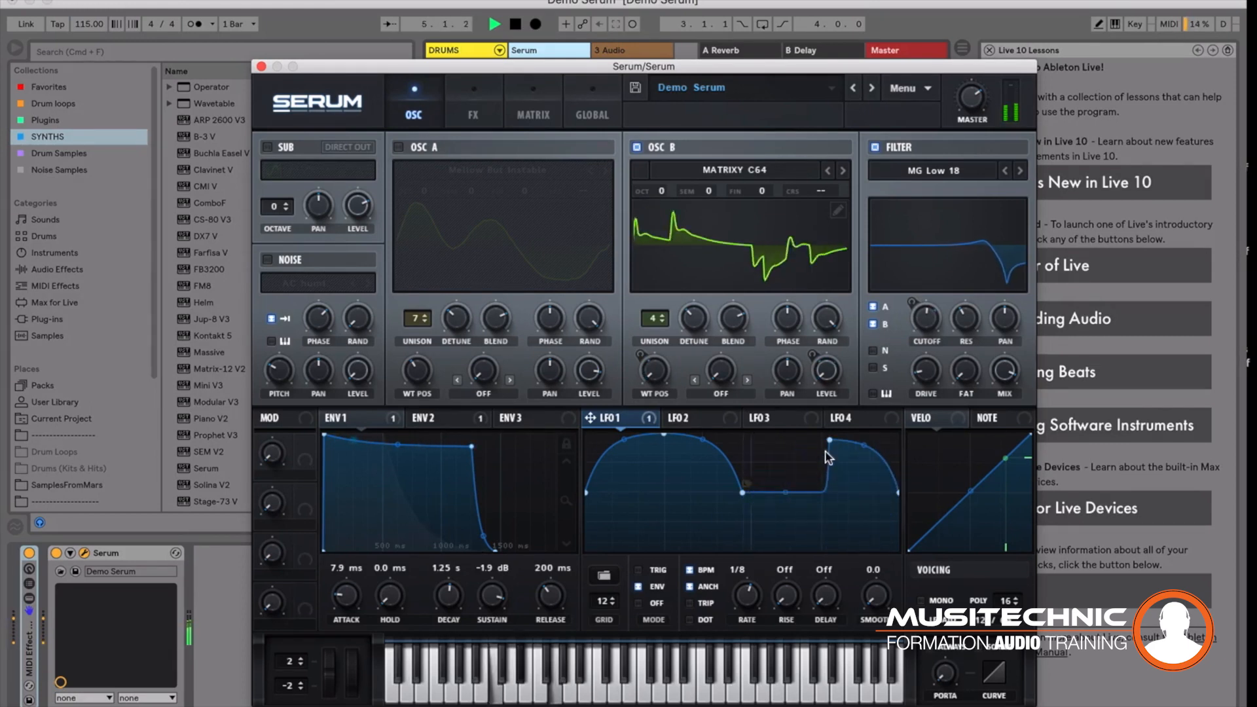
{"action": "left_click_drag", "start_coordinate": [829, 442], "coordinate": [826, 443]}
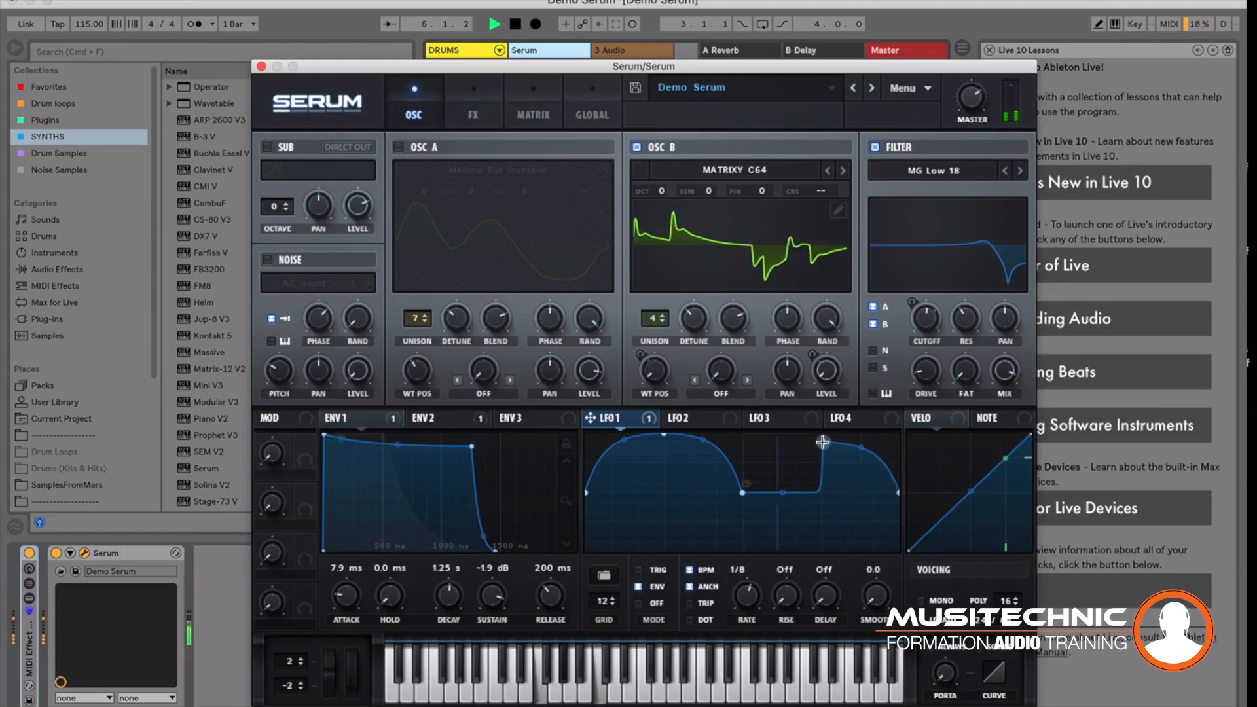
{"action": "mouse_move", "coordinate": [861, 449]}
{"action": "left_mouse_down"}
{"action": "mouse_move", "coordinate": [851, 468]}
{"action": "mouse_move", "coordinate": [831, 464]}
{"action": "mouse_move", "coordinate": [836, 494]}
{"action": "mouse_move", "coordinate": [858, 461]}
{"action": "left_mouse_up"}
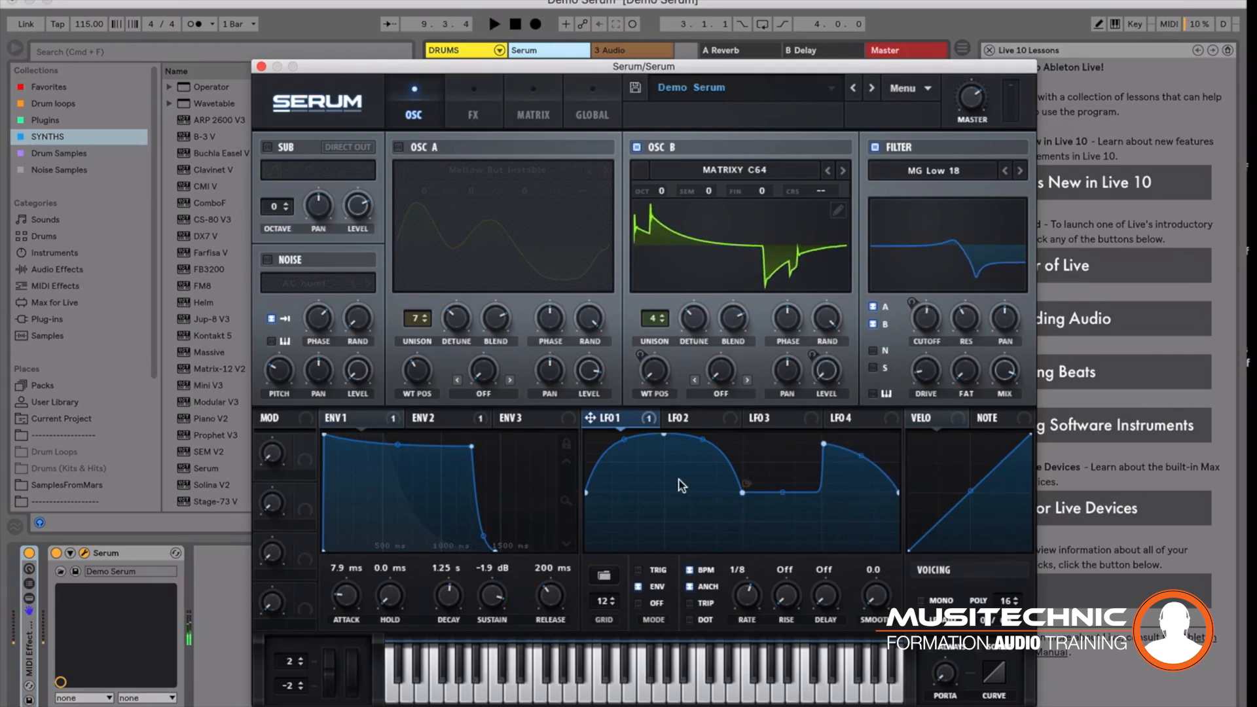
Set a start point on LFO 1's curve and play back the sound.
{"action": "right_click", "coordinate": [675, 460]}
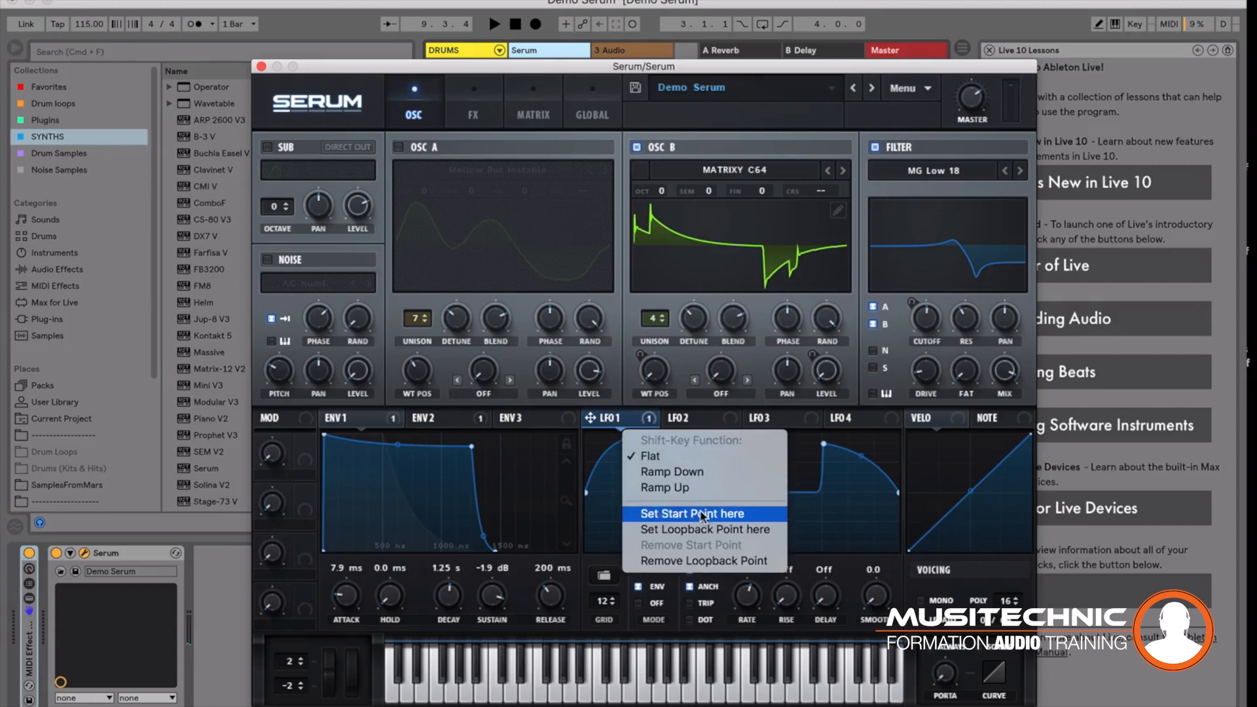
{"action": "left_click", "coordinate": [738, 517]}
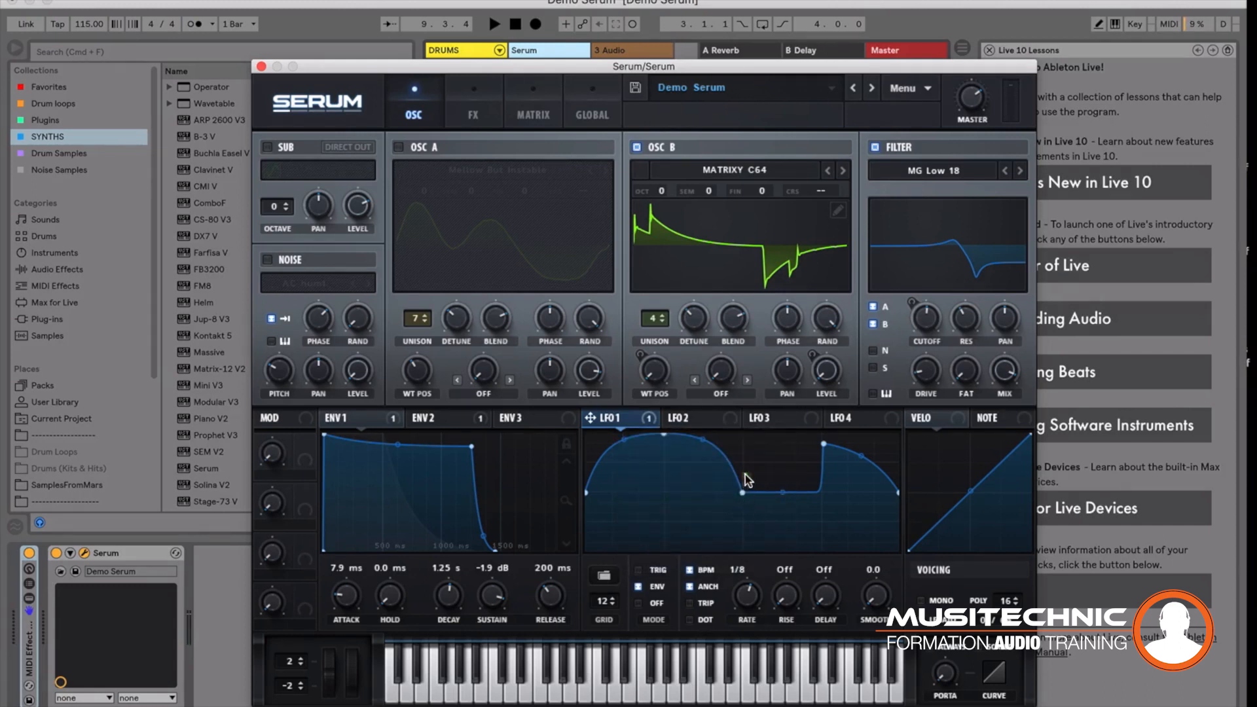
{"action": "key", "text": "space"}
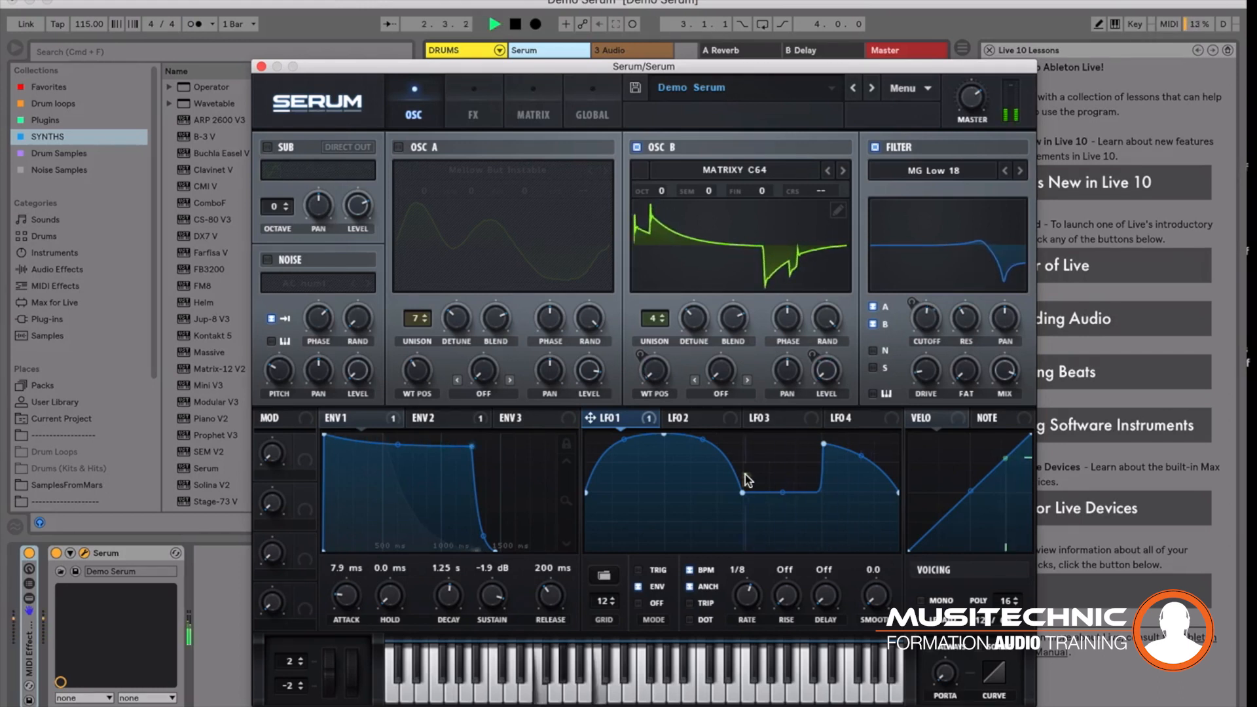
Remove LFO 1's loopback and start points, and lower the middle point of its curve.
{"action": "right_click", "coordinate": [745, 474]}
{"action": "left_click", "coordinate": [776, 580]}
{"action": "right_click", "coordinate": [751, 480]}
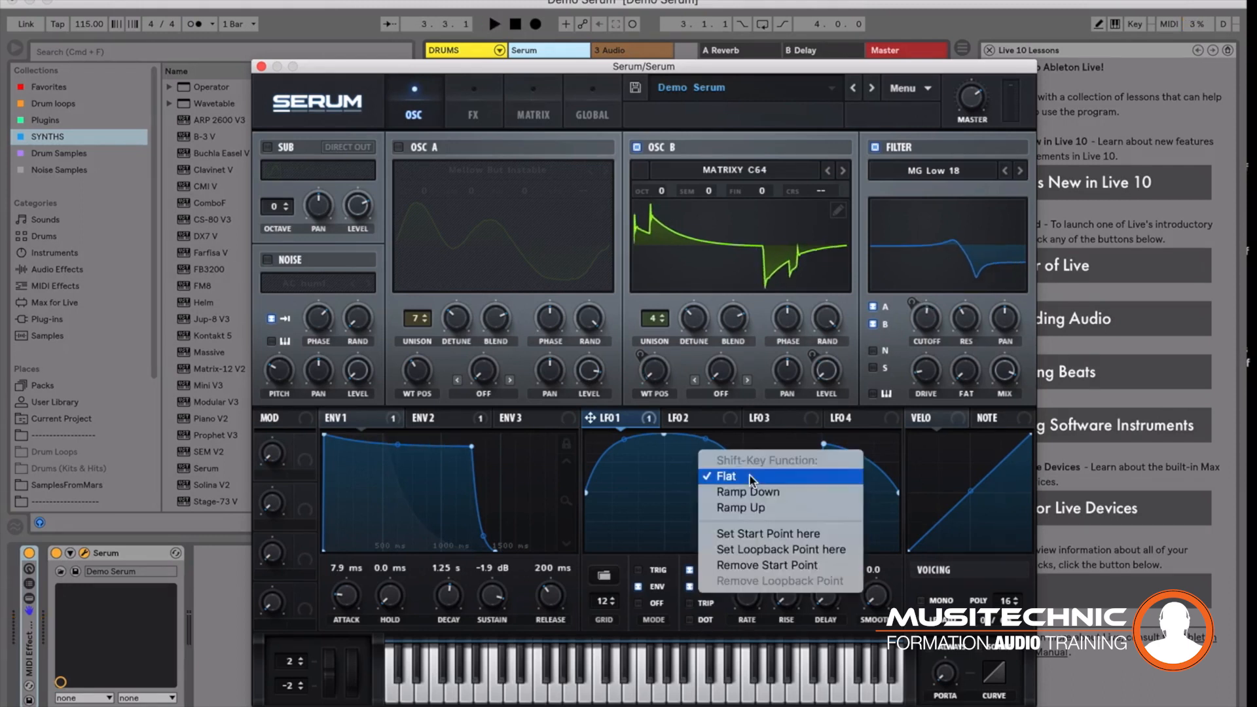
{"action": "left_click", "coordinate": [774, 566]}
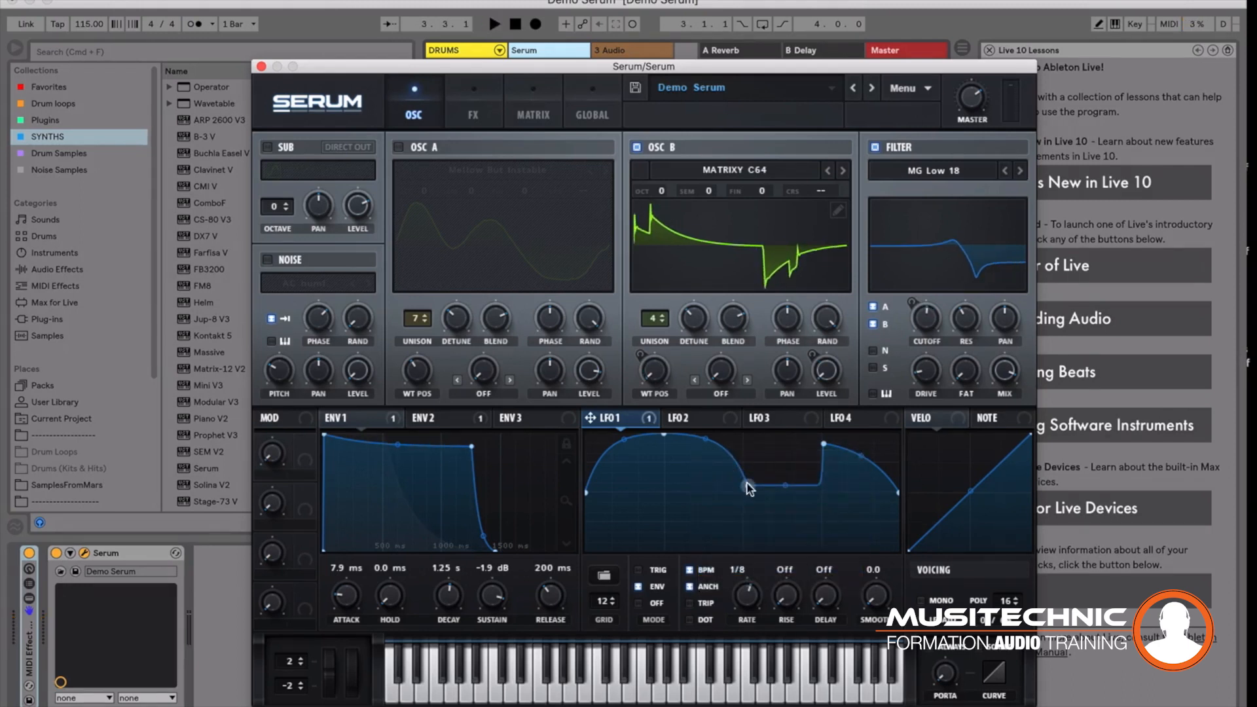
{"action": "left_click_drag", "start_coordinate": [746, 485], "coordinate": [746, 555]}
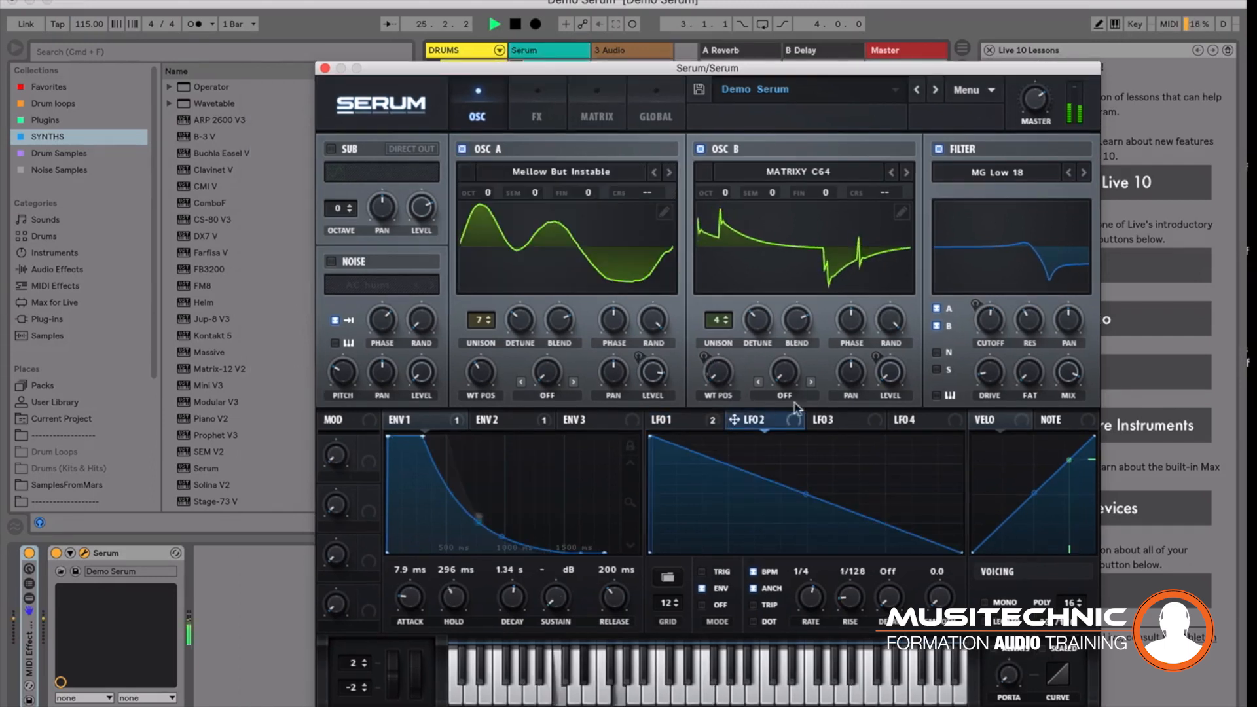
Assign LFO 2 to the filter cutoff and reduce its modulation depth.
{"action": "left_click_drag", "start_coordinate": [734, 419], "coordinate": [978, 310]}
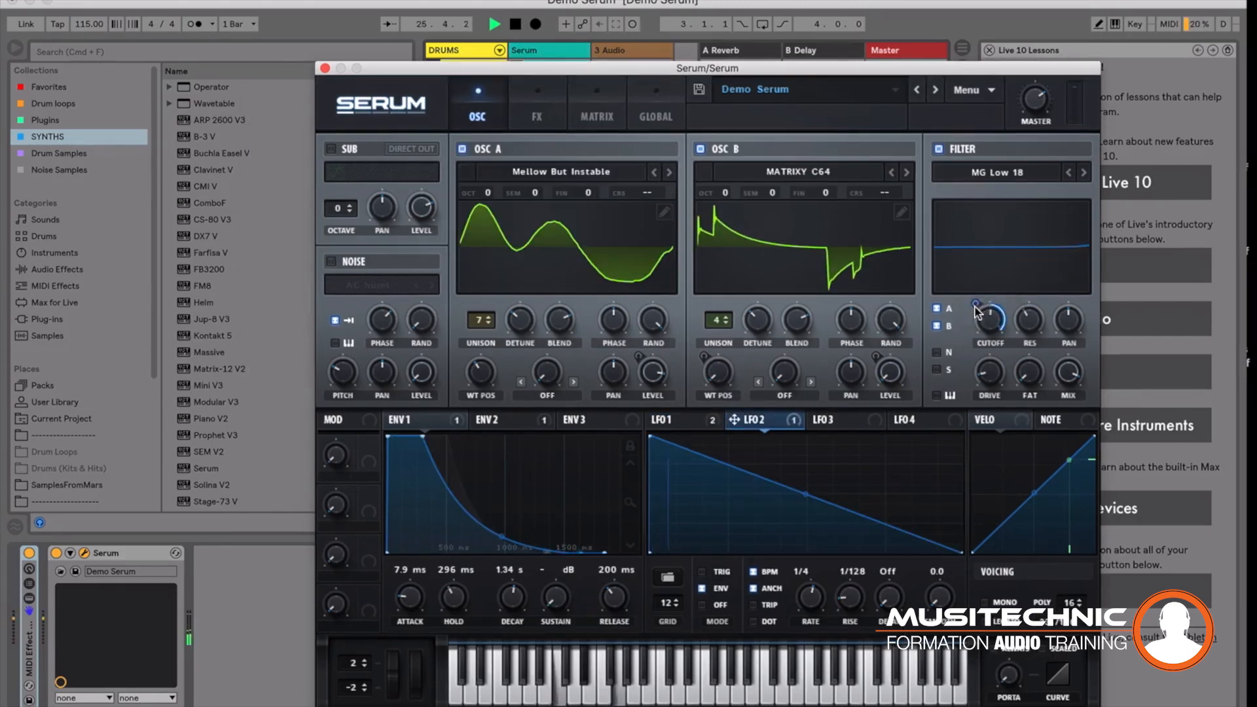
{"action": "left_click_drag", "start_coordinate": [975, 304], "coordinate": [977, 328]}
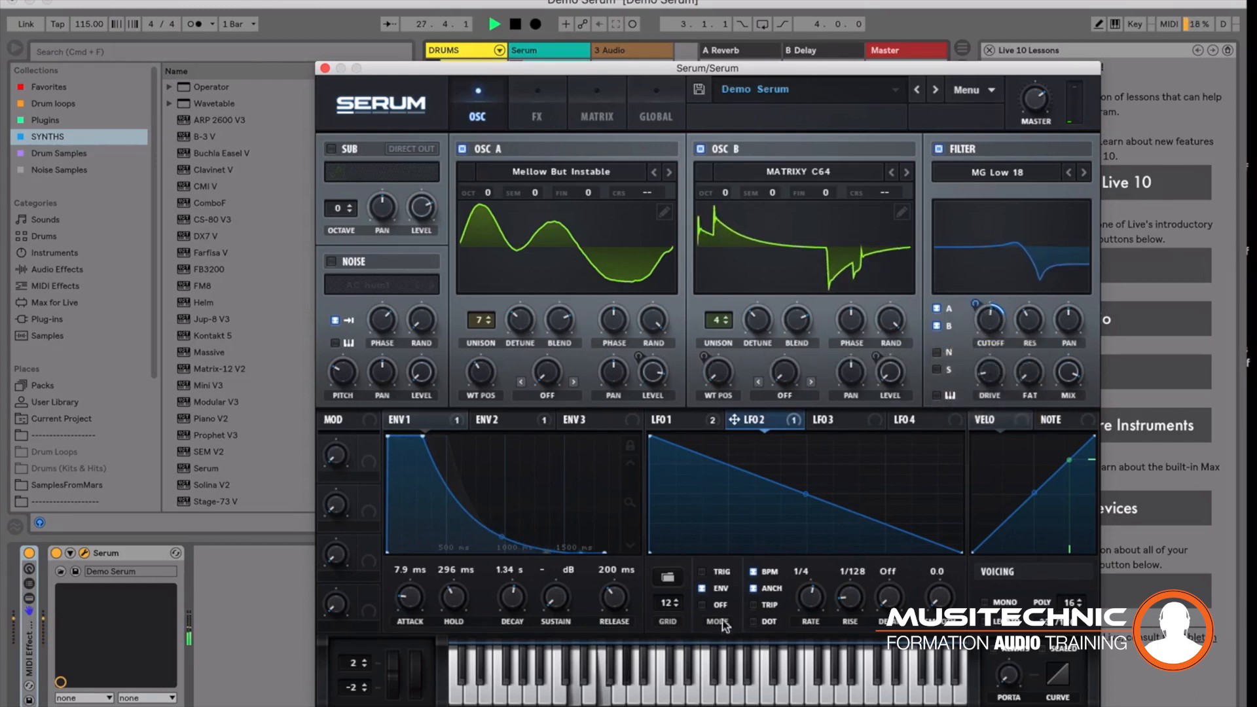
Set LFO 2 to Off mode with a 1/16 rate, smoothing of 22.6 and the rise off.
{"action": "left_click", "coordinate": [703, 604]}
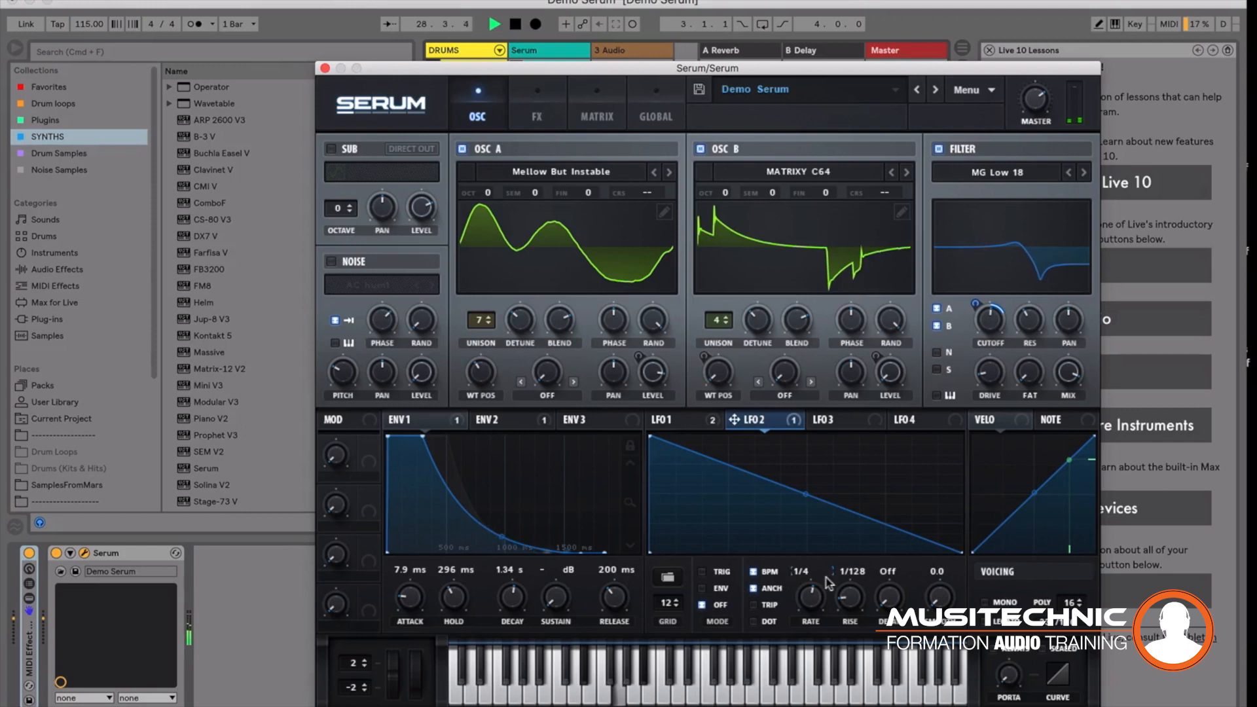
{"action": "left_click_drag", "start_coordinate": [806, 595], "coordinate": [807, 578]}
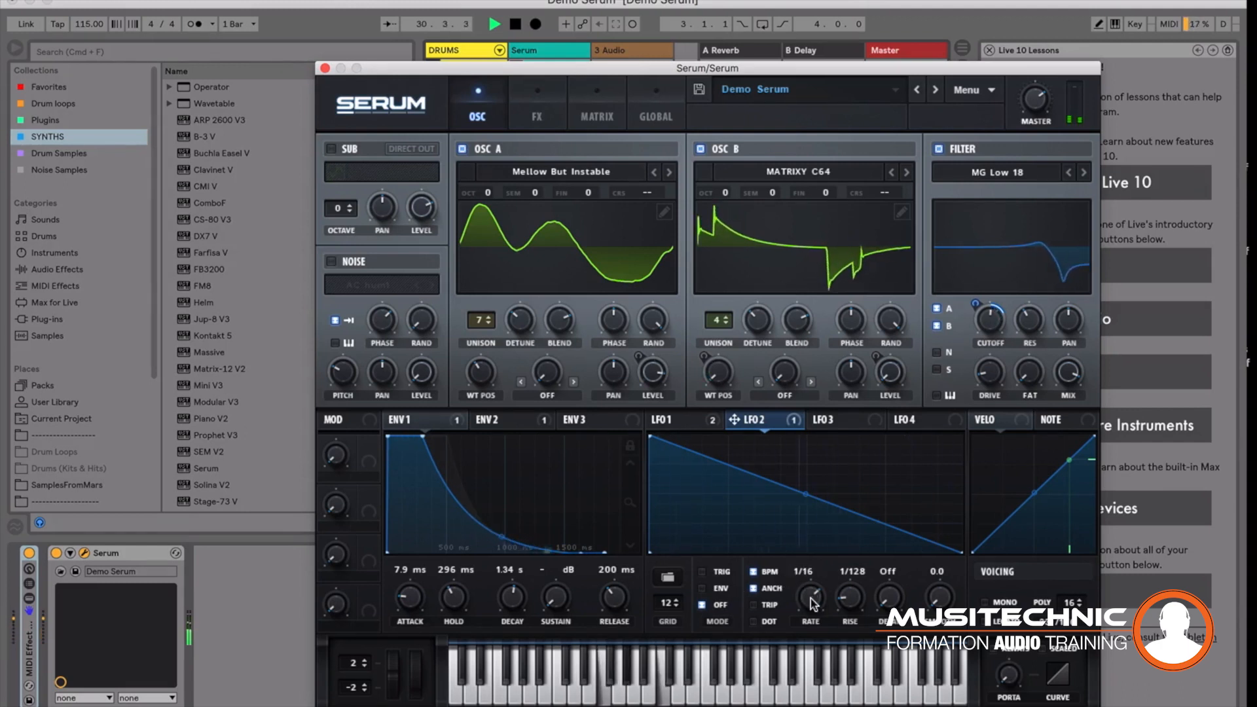
{"action": "left_click_drag", "start_coordinate": [936, 596], "coordinate": [937, 547]}
{"action": "left_click_drag", "start_coordinate": [850, 597], "coordinate": [845, 677]}
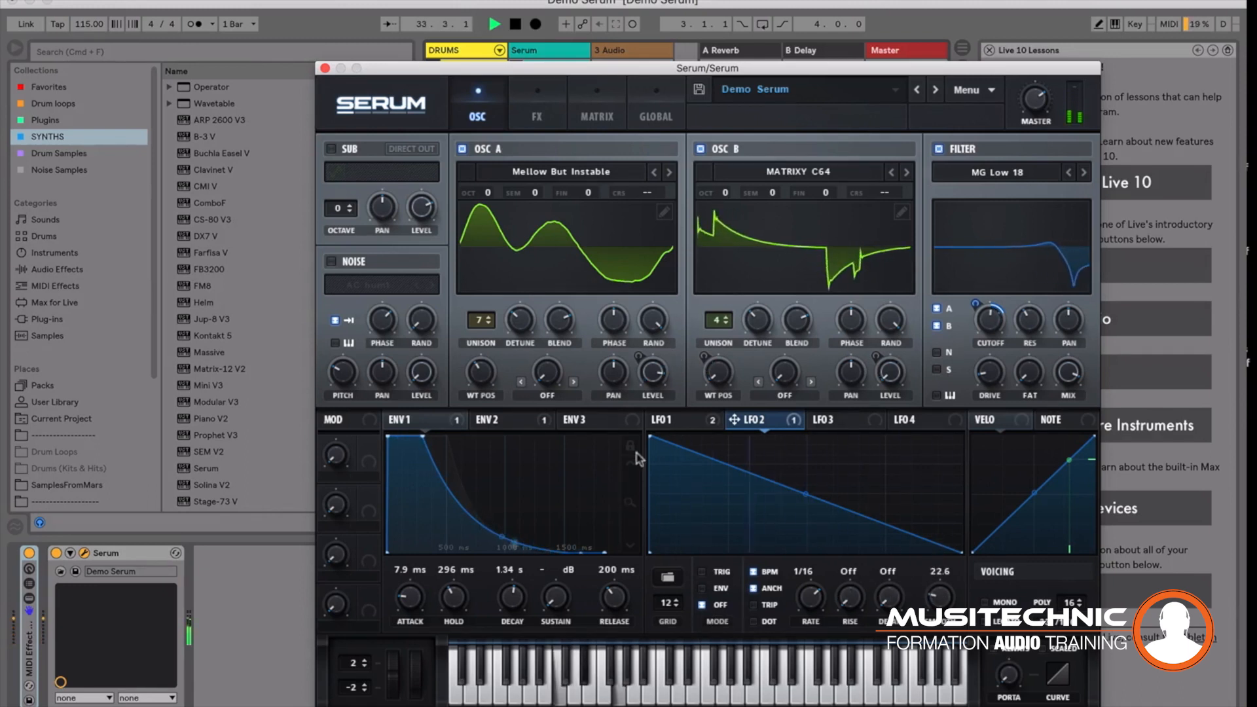
Display the settings of Env 2.
{"action": "left_click", "coordinate": [517, 422]}
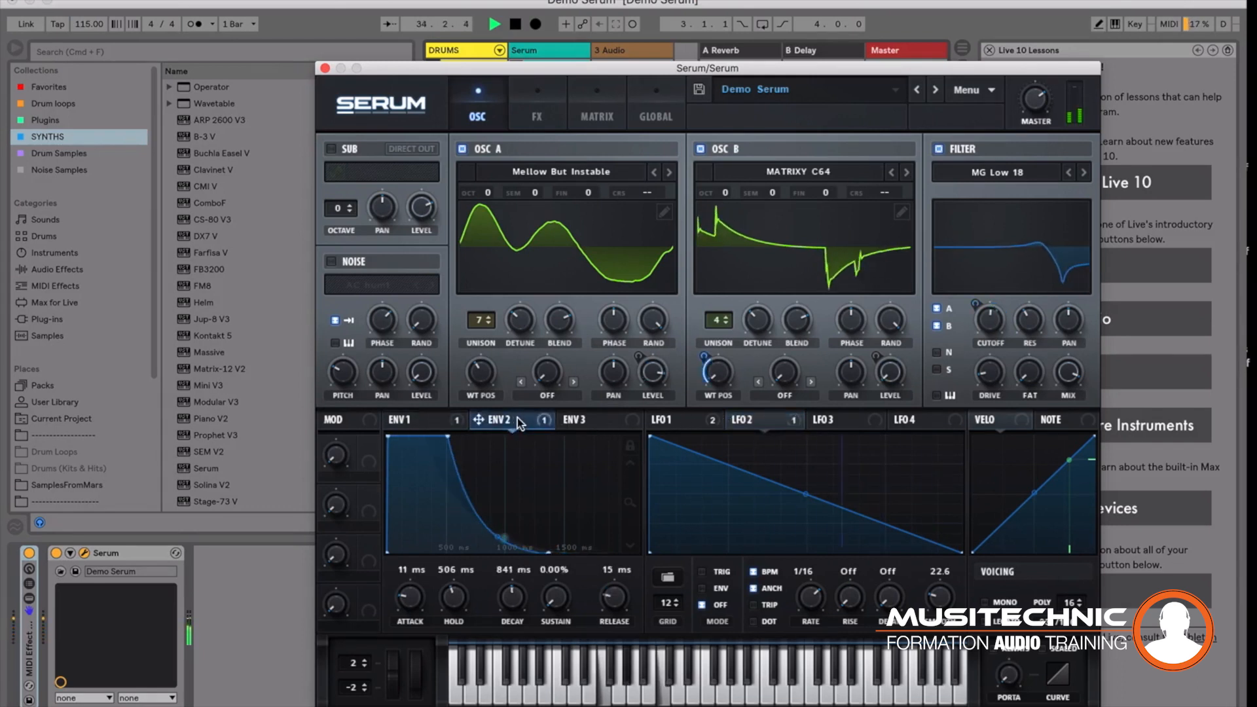